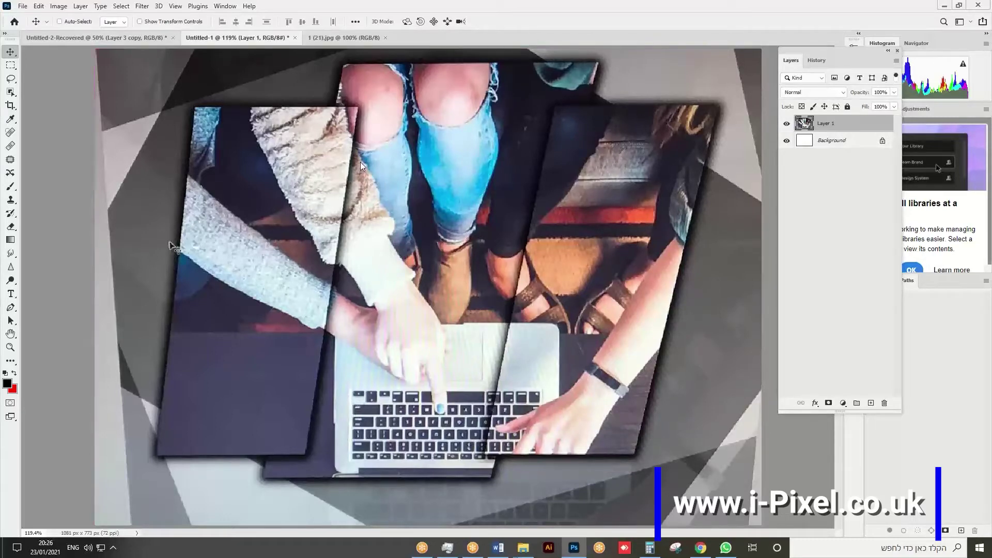
# - Create a new 800 × 800 px Web-preset document with an artboard
pyautogui.hotkey('ctrl', 'n')
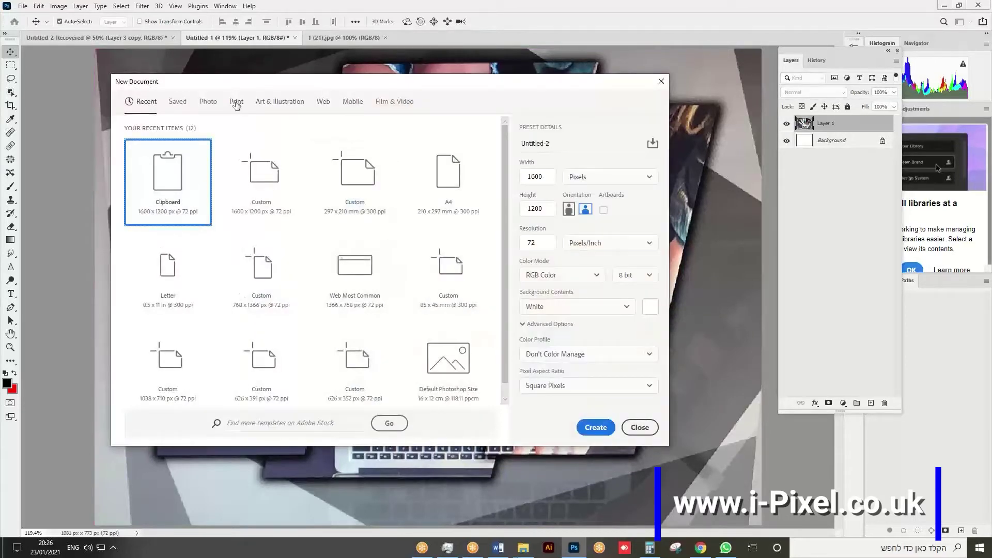
pyautogui.click(302, 103)
pyautogui.click(323, 103)
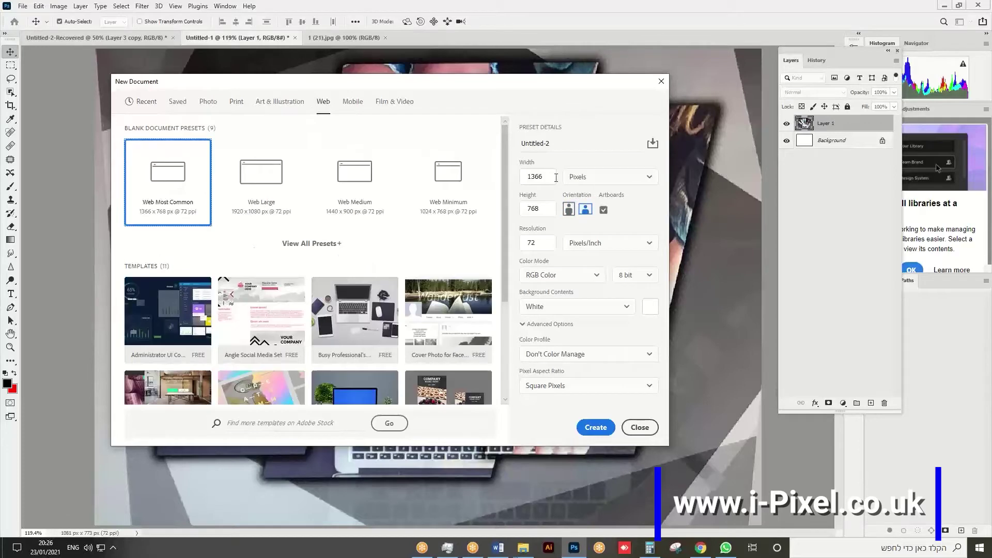
pyautogui.click(529, 178)
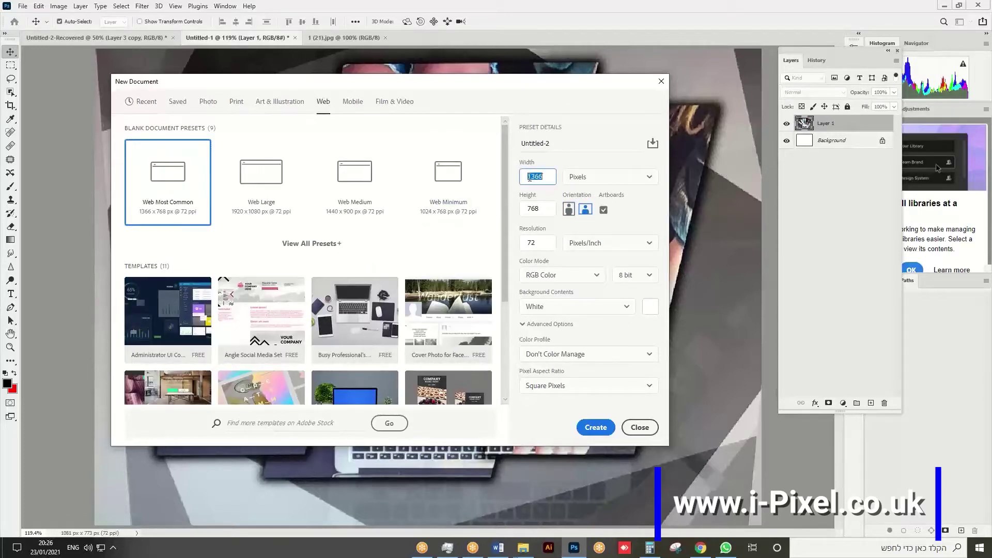
pyautogui.write('800')
pyautogui.press('Tab')
pyautogui.press('Tab')
pyautogui.write('8')
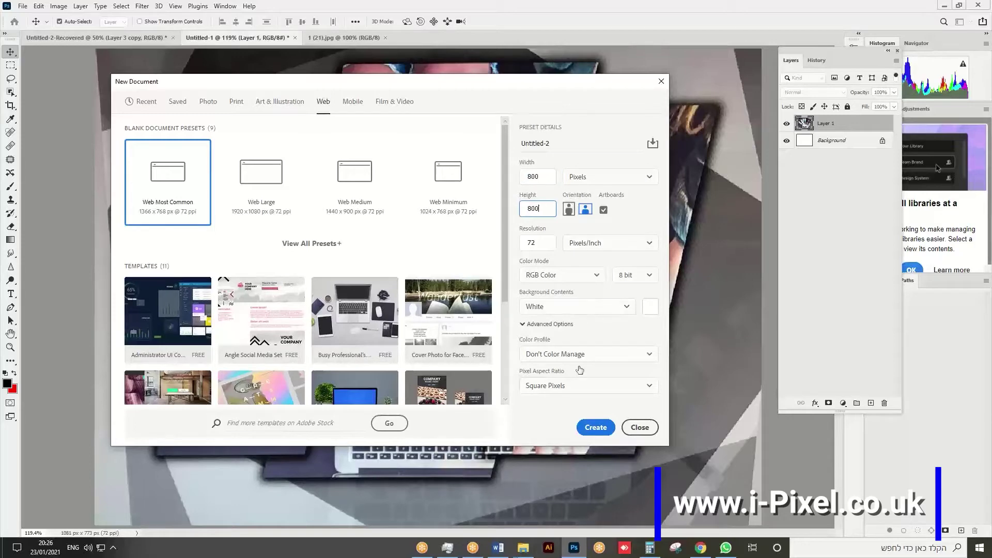
pyautogui.click(594, 427)
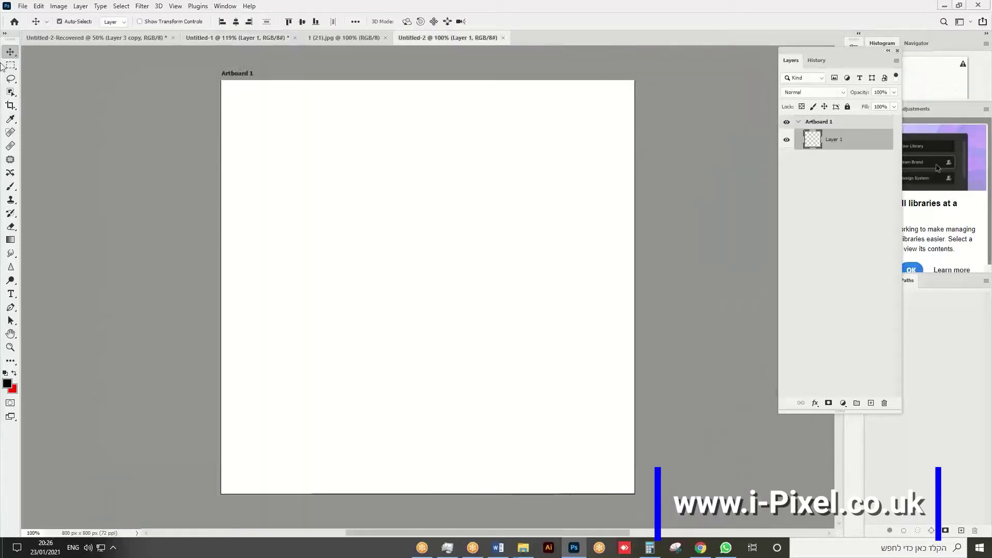
# - Drag the laptop photo into Untitled-2, scale it up to fill the artboard, and add an empty layer
pyautogui.click(327, 39)
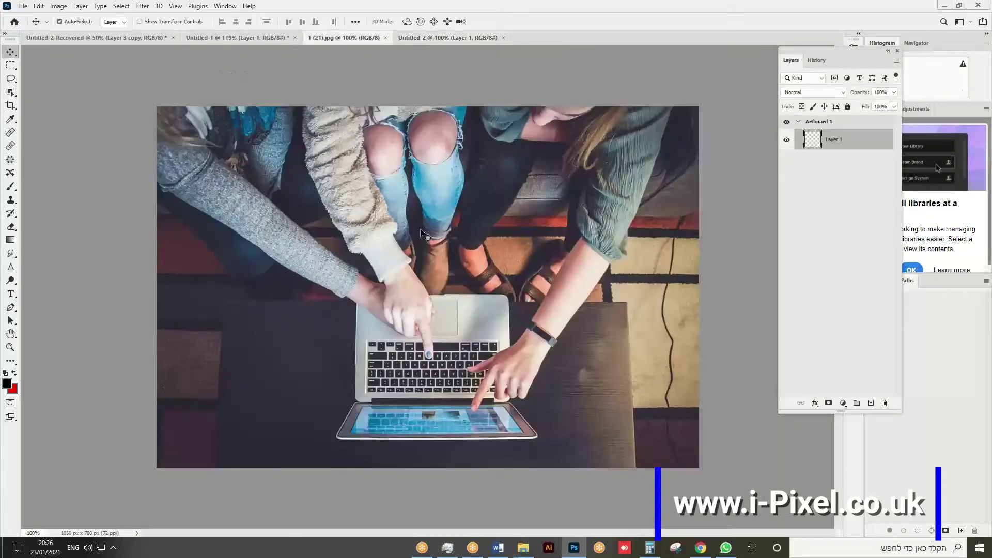
pyautogui.moveTo(469, 188); pyautogui.dragTo(455, 346)
pyautogui.hotkey('ctrl', 't')
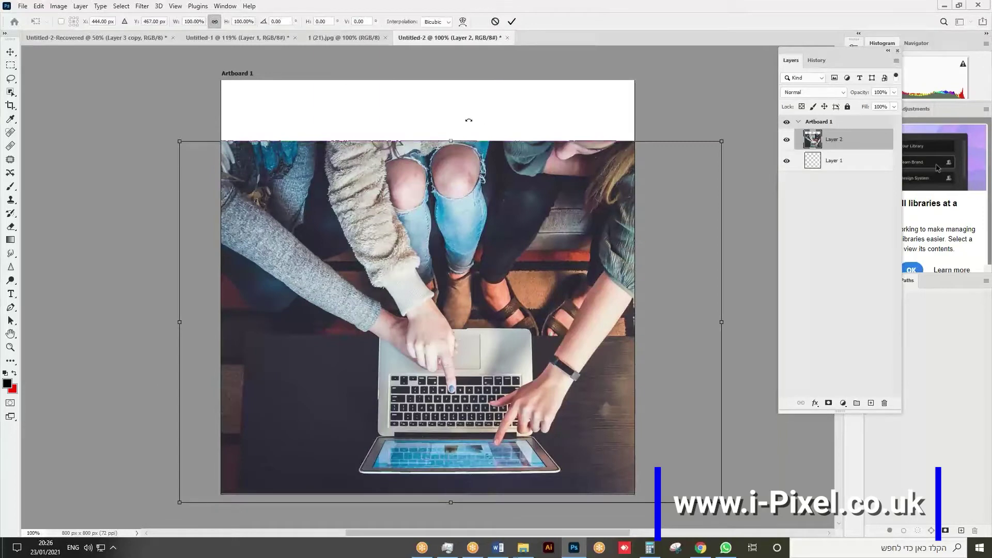
pyautogui.moveTo(450, 139); pyautogui.dragTo(450, 60)
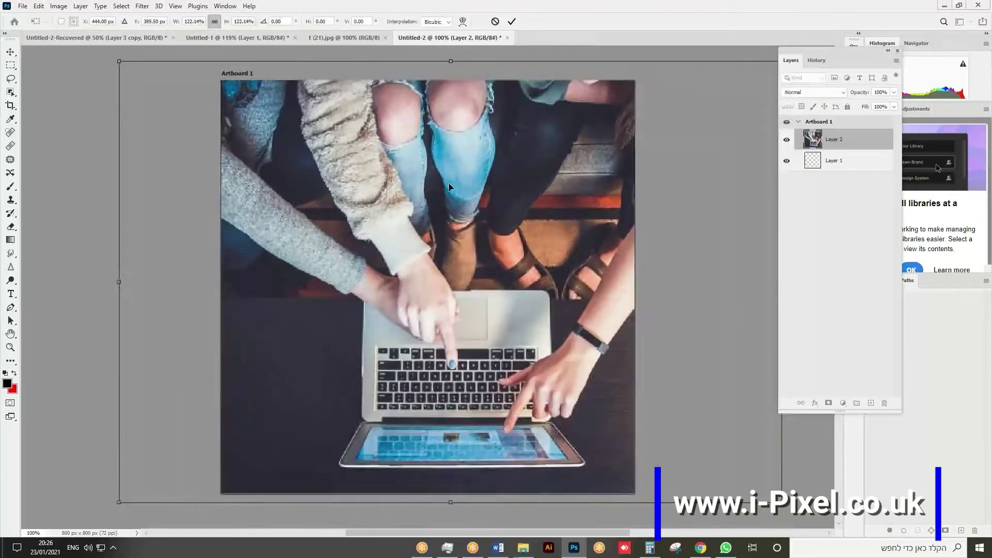
pyautogui.press('Return')
pyautogui.moveTo(452, 258); pyautogui.dragTo(434, 249)
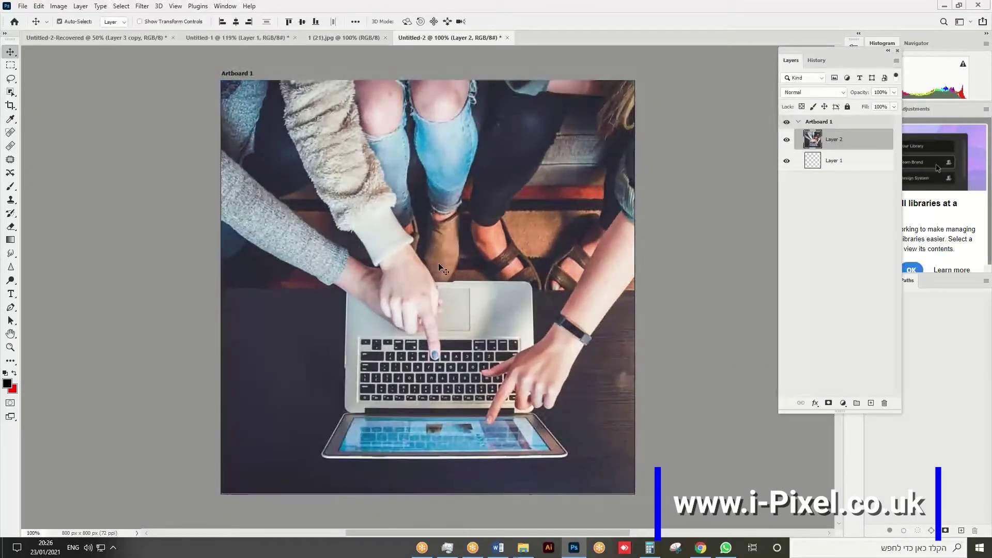
pyautogui.click(871, 403)
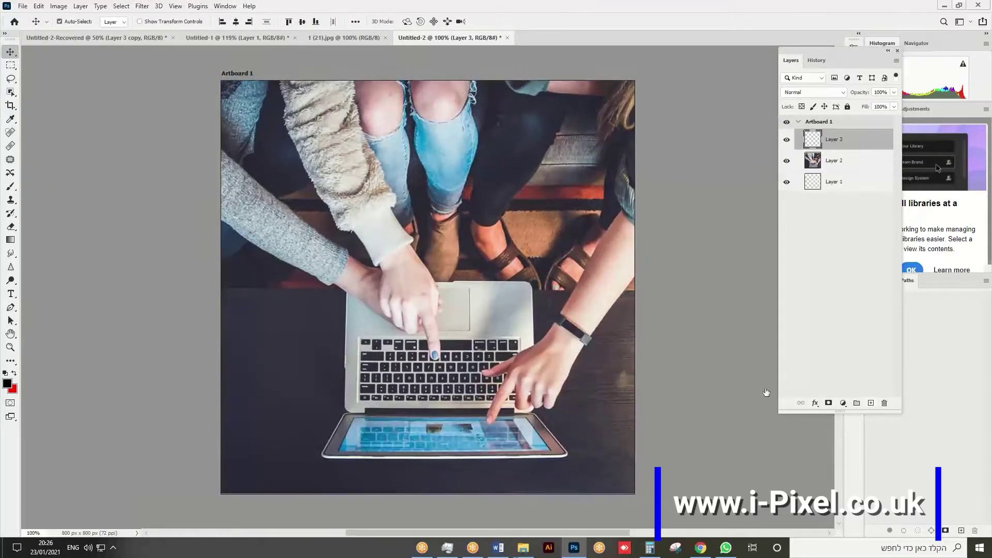
# - Draw a tall rectangular selection over the left part of the photo
pyautogui.click(11, 65)
pyautogui.moveTo(256, 139); pyautogui.dragTo(352, 357)
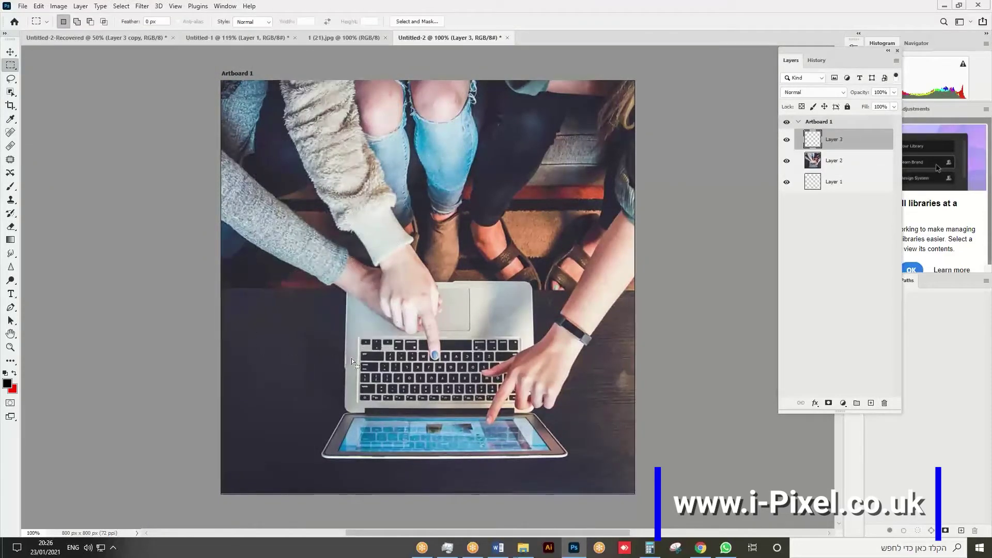
pyautogui.press('shift')
# - Fill the selection with solid blue (#0012bb) and deselect it
pyautogui.hotkey('shift', 'BackSpace')
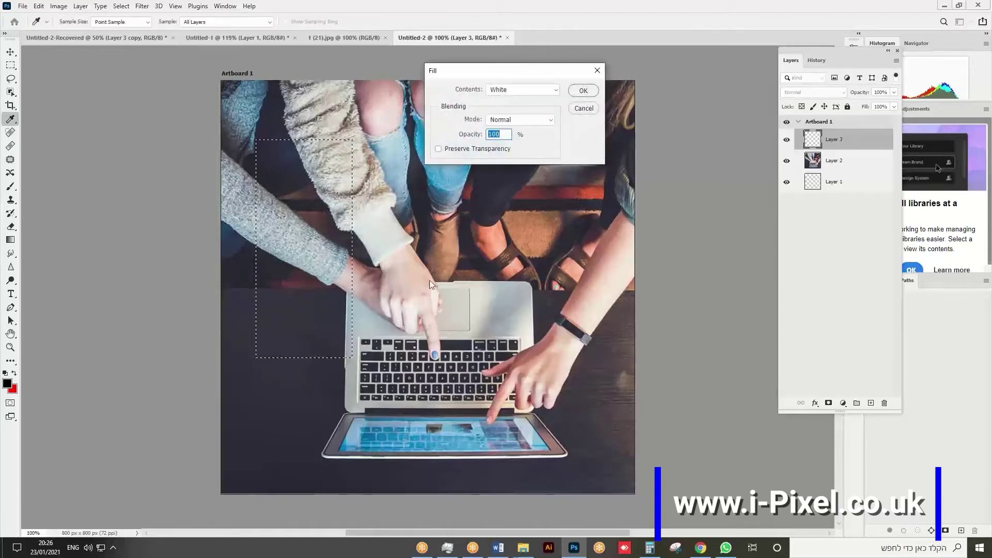
pyautogui.click(499, 91)
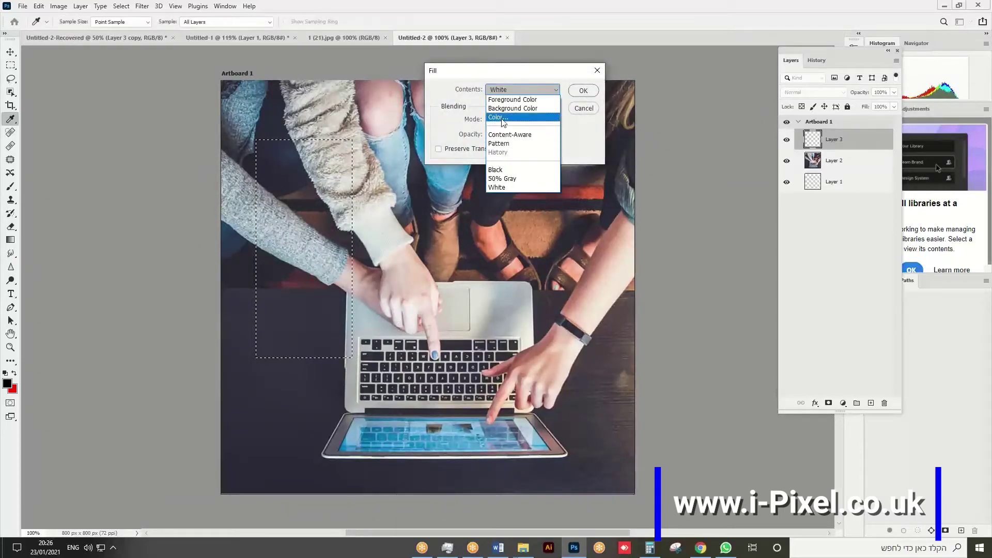
pyautogui.click(504, 116)
pyautogui.click(771, 265)
pyautogui.click(891, 219)
pyautogui.click(582, 95)
pyautogui.press('m')
pyautogui.hotkey('ctrl', 'd')
pyautogui.click(11, 52)
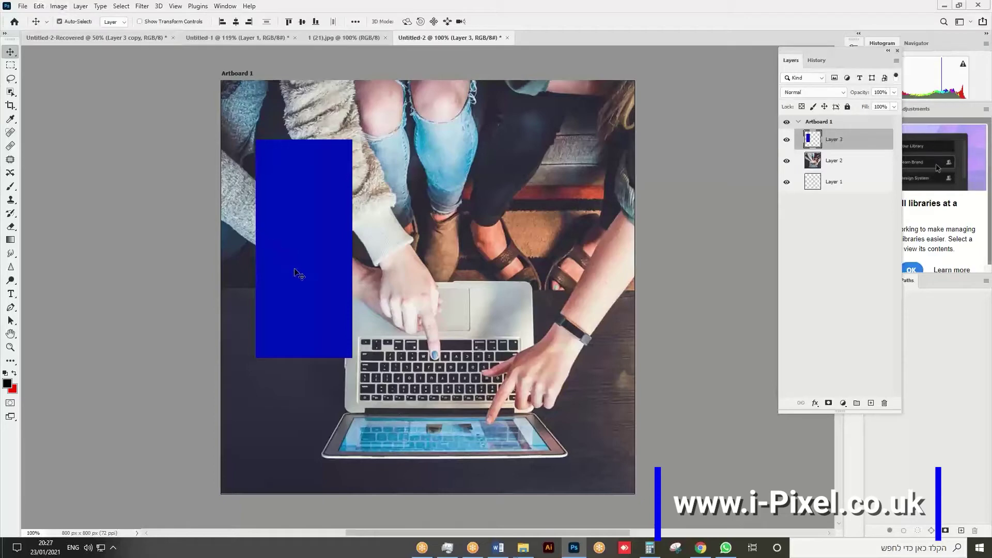
pyautogui.click(39, 6)
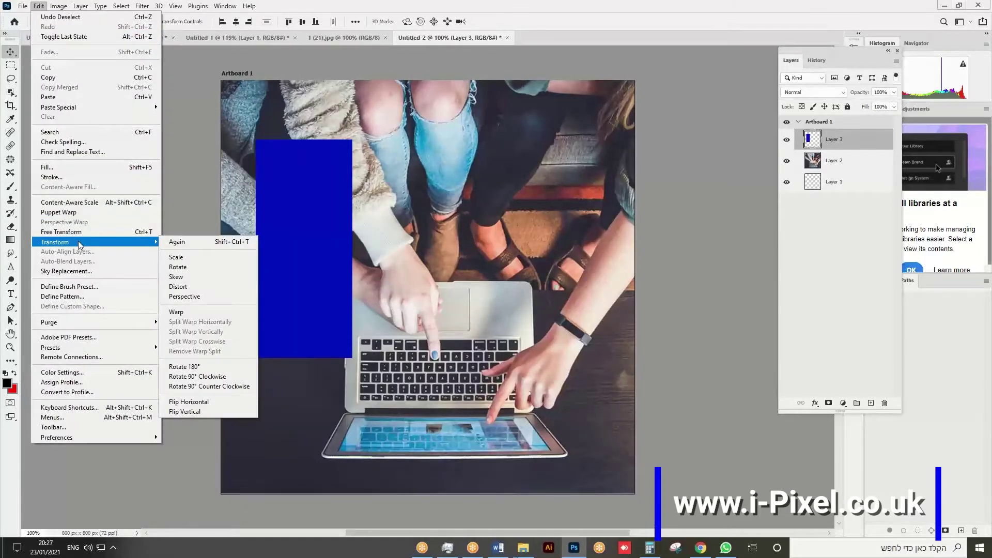
# - Skew the blue rectangle into a parallelogram and Alt-drag a copy to the right
pyautogui.moveTo(56, 242)
pyautogui.click(227, 287)
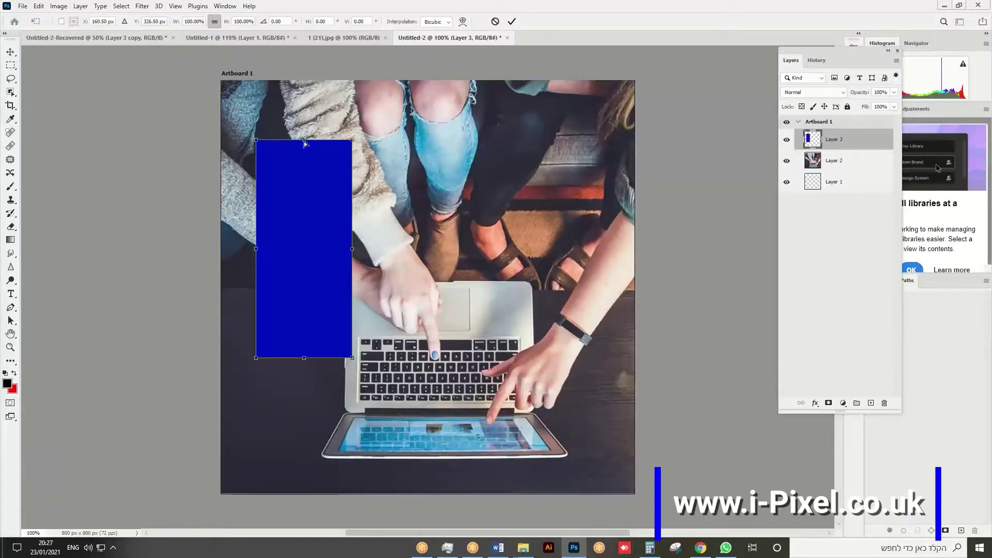
pyautogui.moveTo(303, 143); pyautogui.dragTo(324, 140)
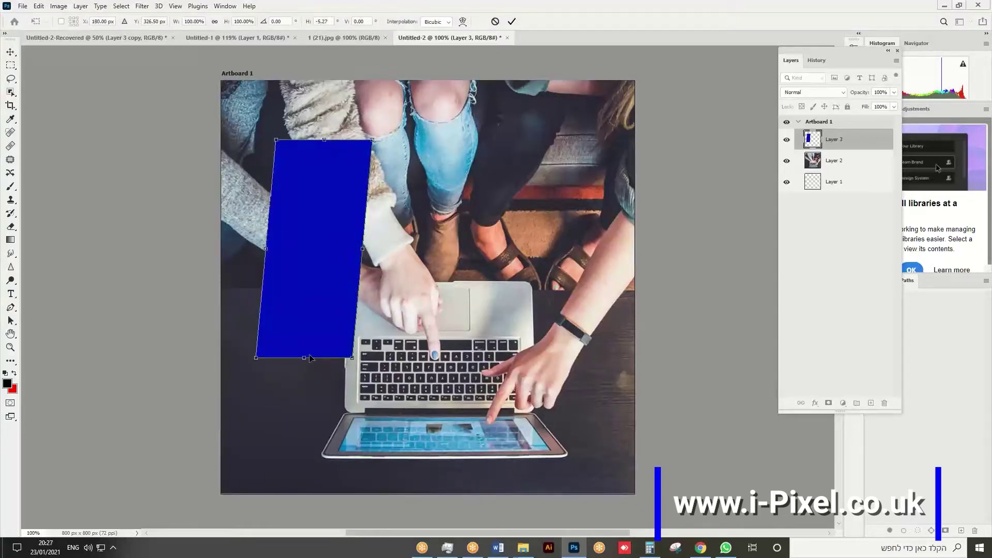
pyautogui.moveTo(306, 361); pyautogui.dragTo(298, 358)
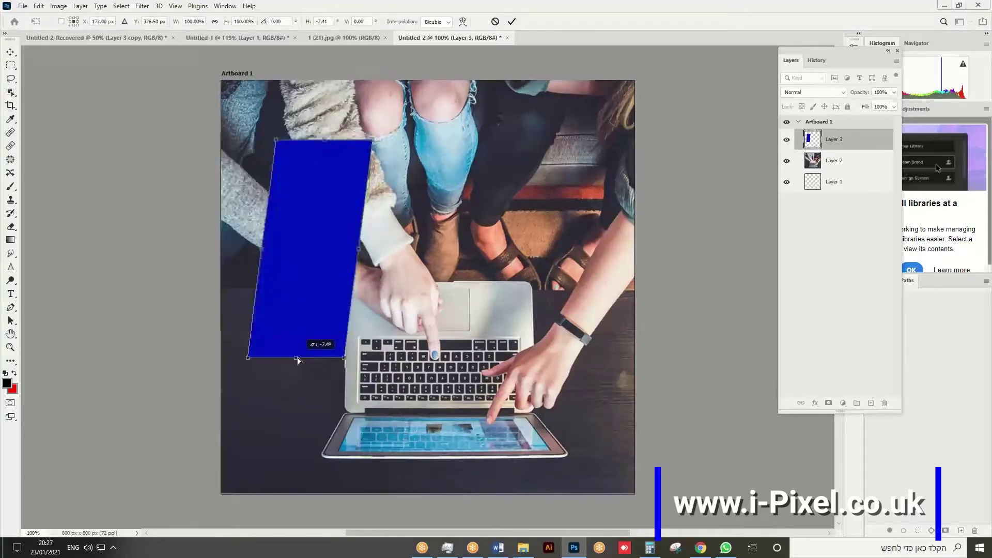
pyautogui.press('Return')
pyautogui.moveTo(308, 292); pyautogui.dragTo(432, 291)
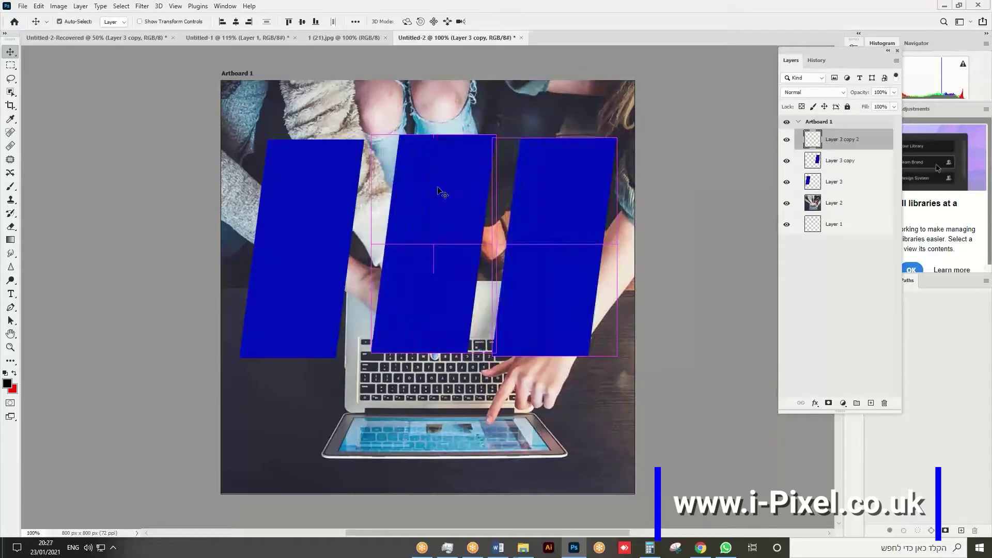
# - Place a middle blue panel copy, enlarge it to about 131%, and duplicate the photo layer
pyautogui.moveTo(296, 258); pyautogui.dragTo(321, 256)
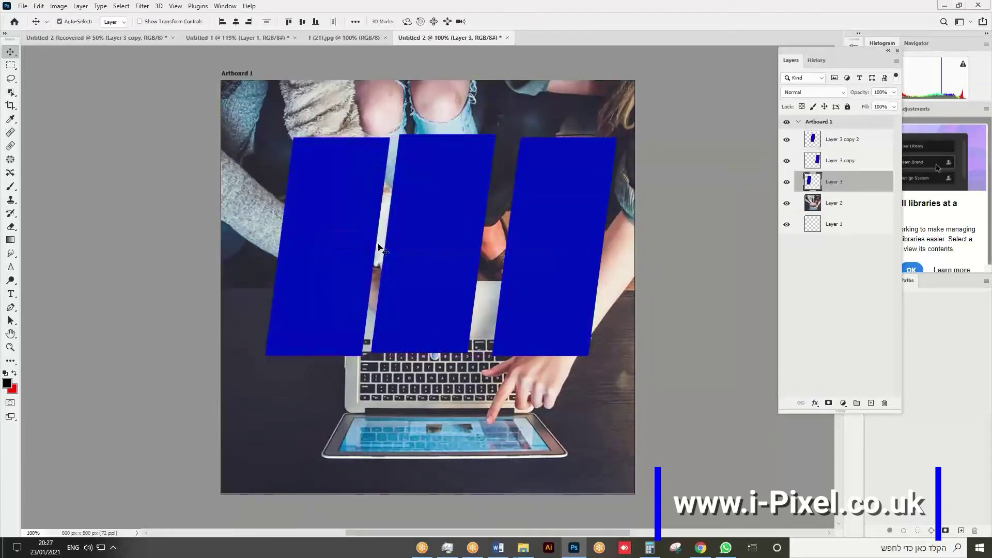
pyautogui.moveTo(546, 262); pyautogui.dragTo(521, 264)
pyautogui.click(442, 283)
pyautogui.hotkey('ctrl', 't')
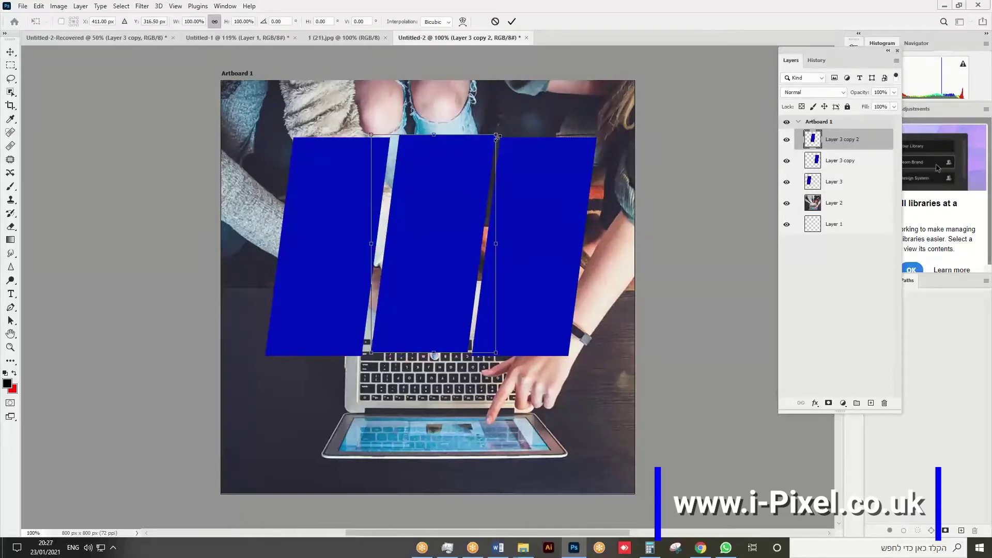
pyautogui.moveTo(495, 136); pyautogui.dragTo(532, 108)
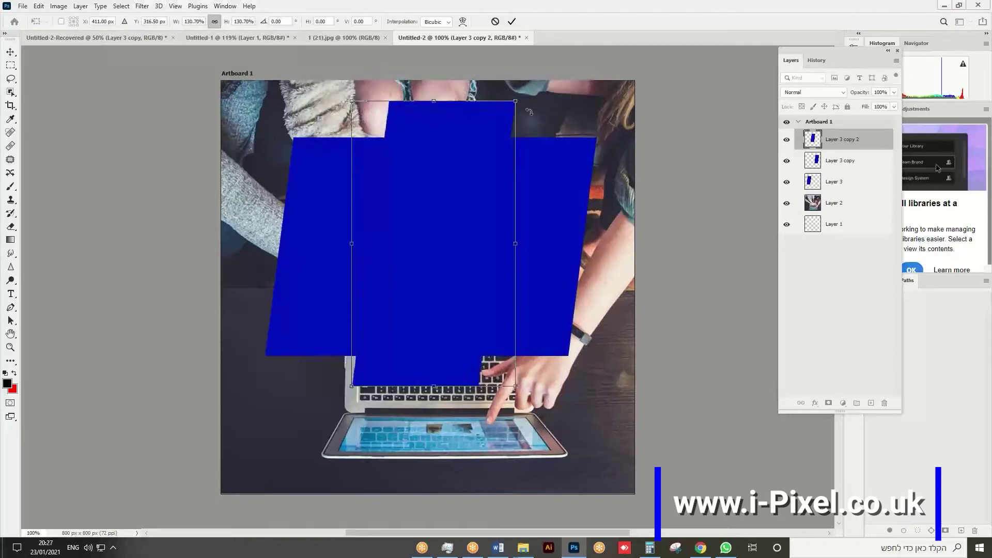
pyautogui.press('Return')
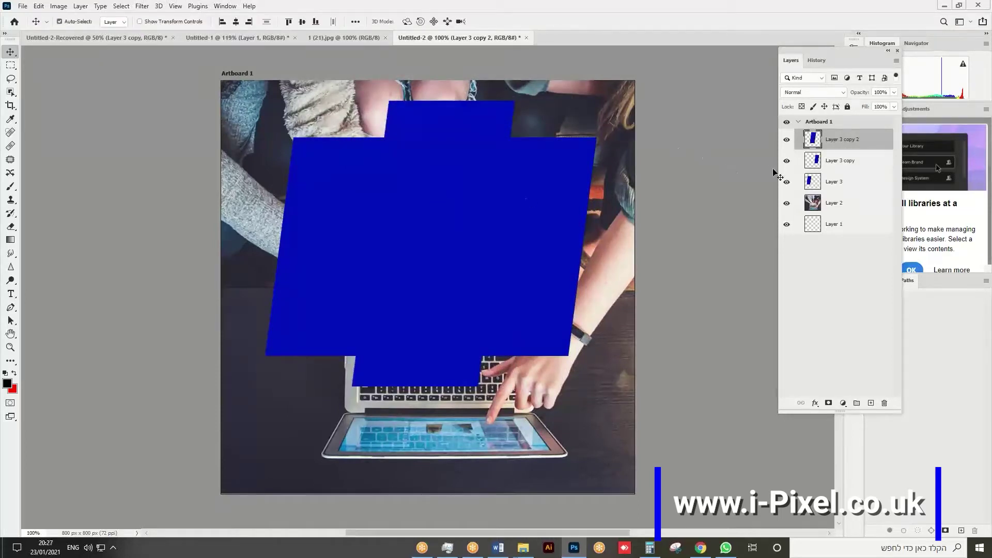
pyautogui.moveTo(847, 206); pyautogui.dragTo(871, 403)
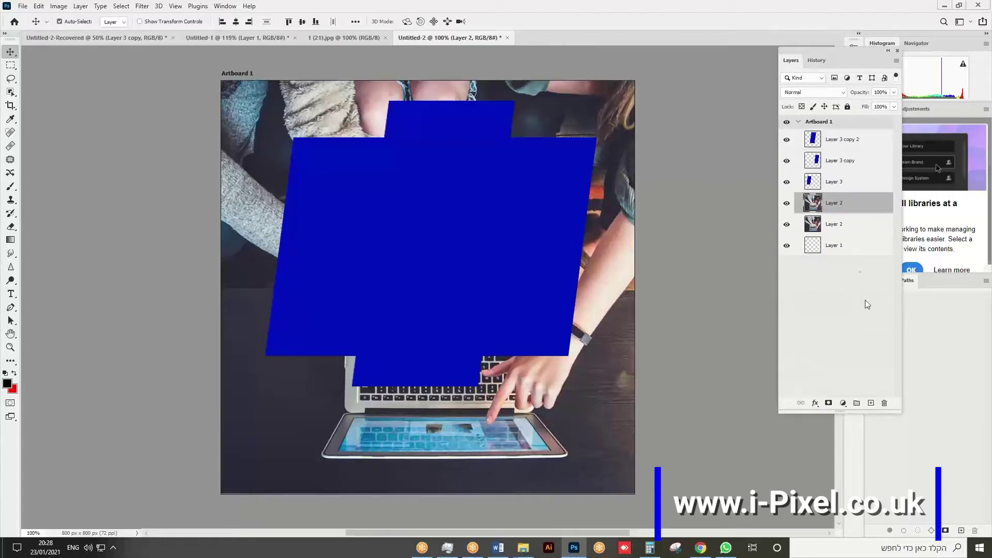
# - Make two more photo layer copies and load Layer 3 copy 2's outline as a selection
pyautogui.moveTo(844, 207); pyautogui.dragTo(874, 403)
pyautogui.moveTo(859, 203); pyautogui.dragTo(871, 402)
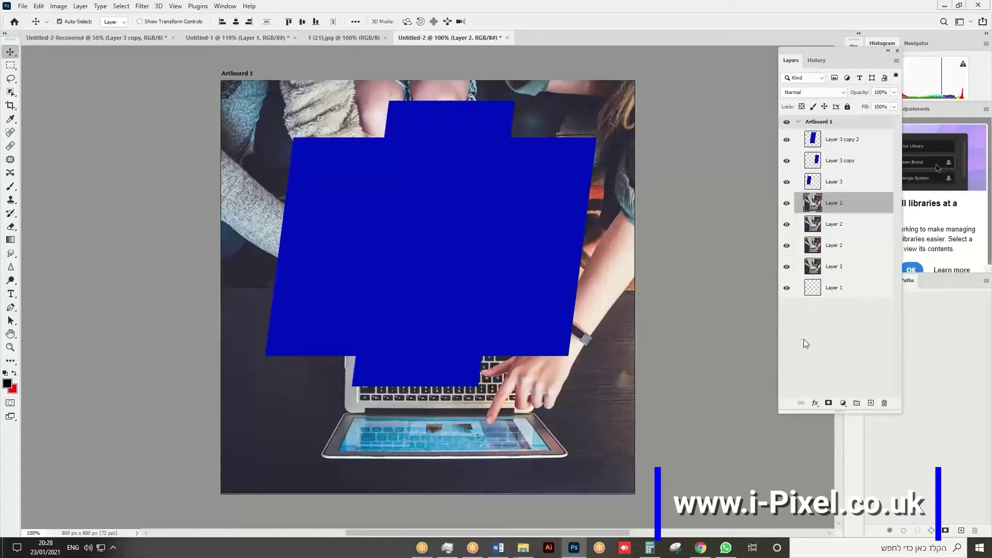
pyautogui.click(857, 139)
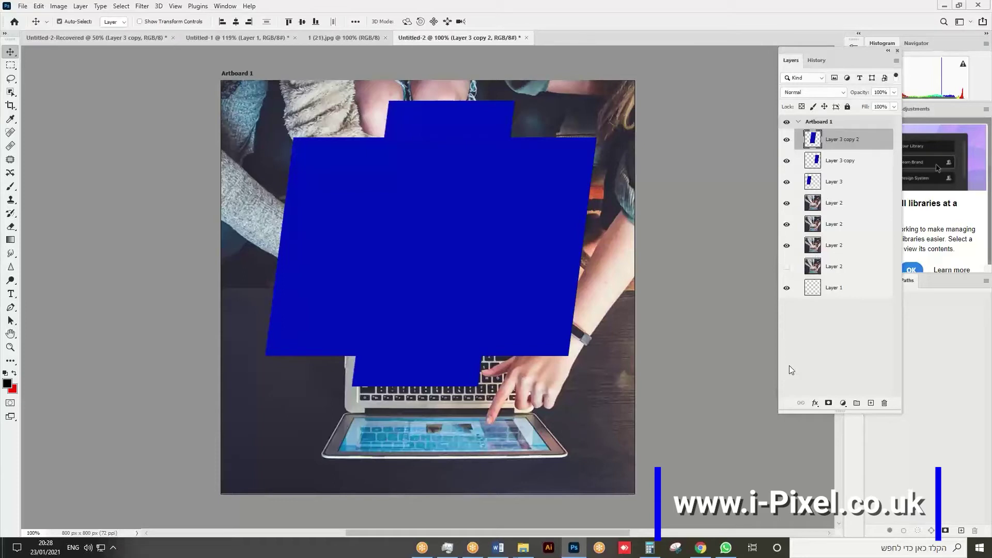
pyautogui.click(786, 140)
pyautogui.click(786, 139)
pyautogui.keyDown('ctrl'); pyautogui.click(813, 139); pyautogui.keyUp('ctrl')
# - Delete the middle blue layer and mask the top photo copy to its shape
pyautogui.moveTo(848, 141); pyautogui.dragTo(883, 403)
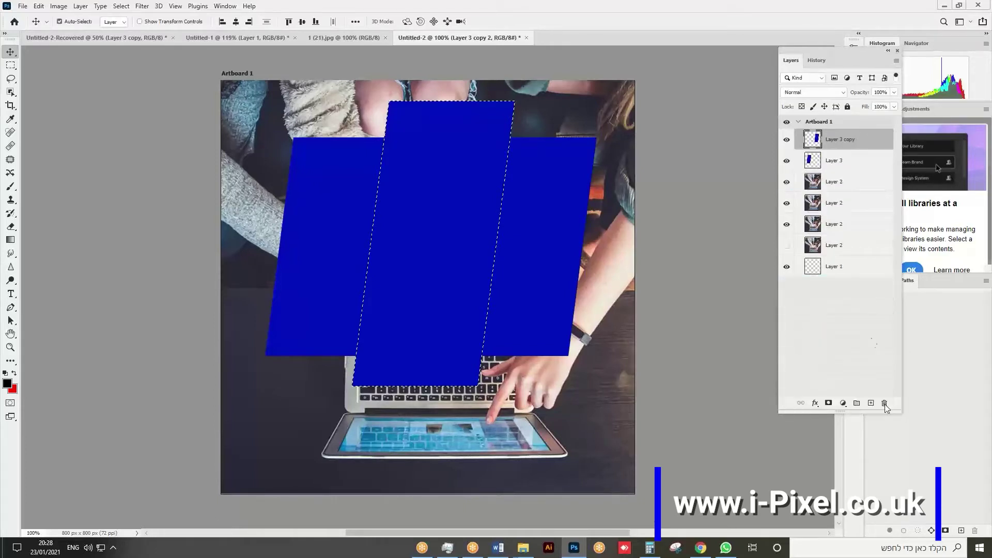
pyautogui.click(838, 187)
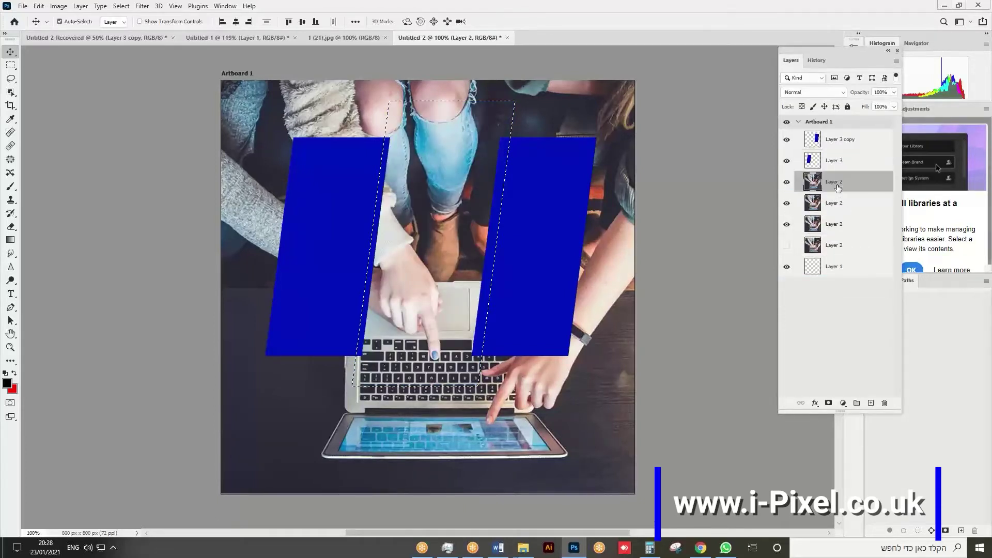
pyautogui.click(828, 403)
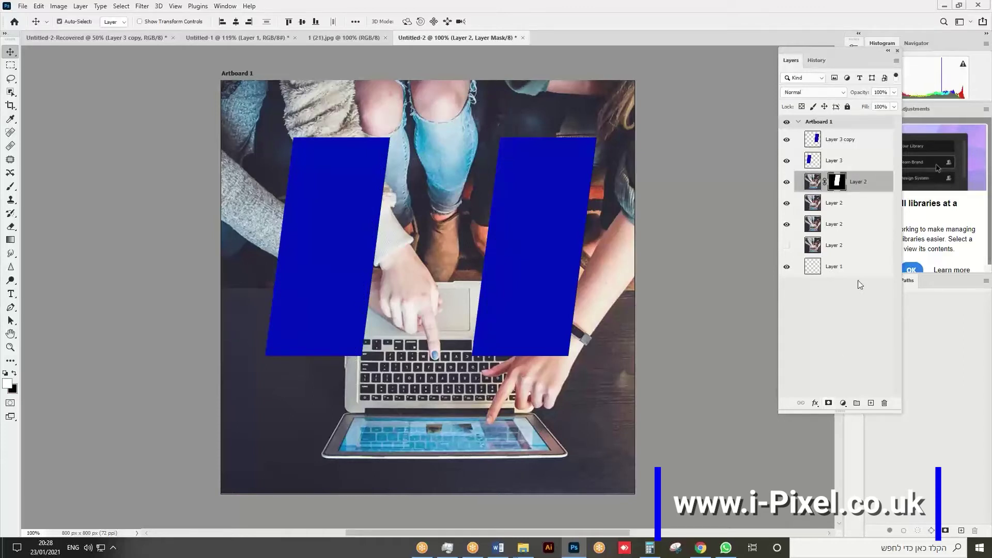
# - Mask the second photo copy to the right blue panel's shape, deleting that blue layer
pyautogui.click(840, 140)
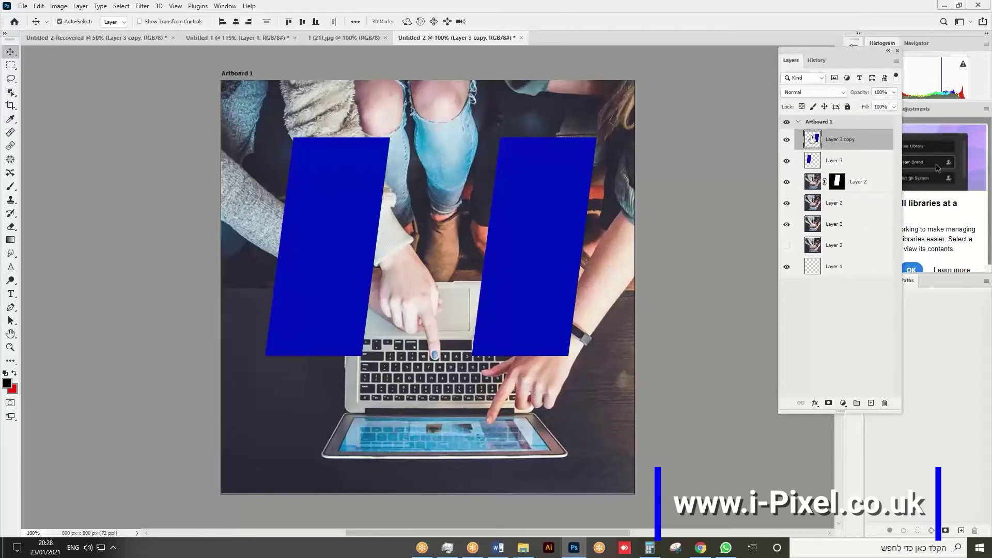
pyautogui.keyDown('ctrl'); pyautogui.click(811, 138); pyautogui.keyUp('ctrl')
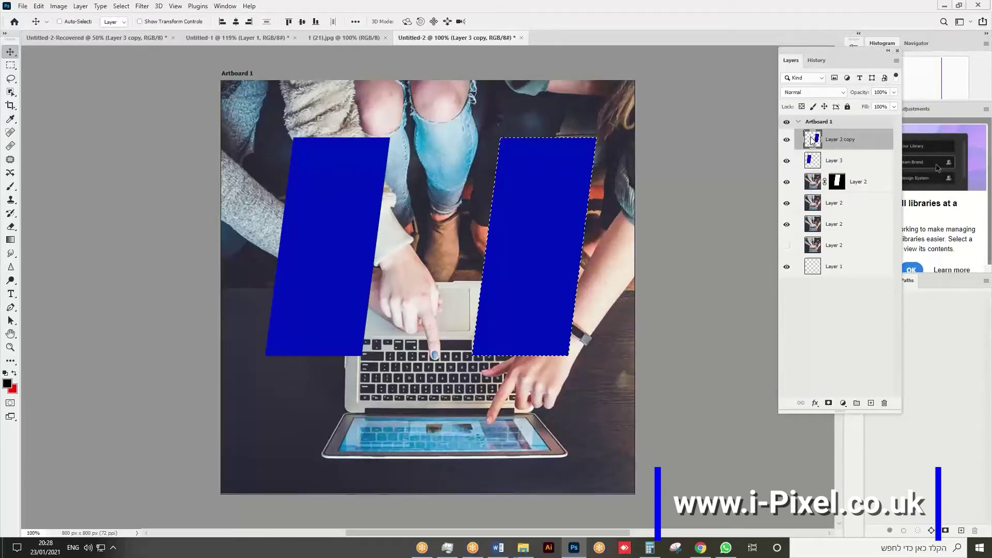
pyautogui.moveTo(842, 138); pyautogui.dragTo(884, 403)
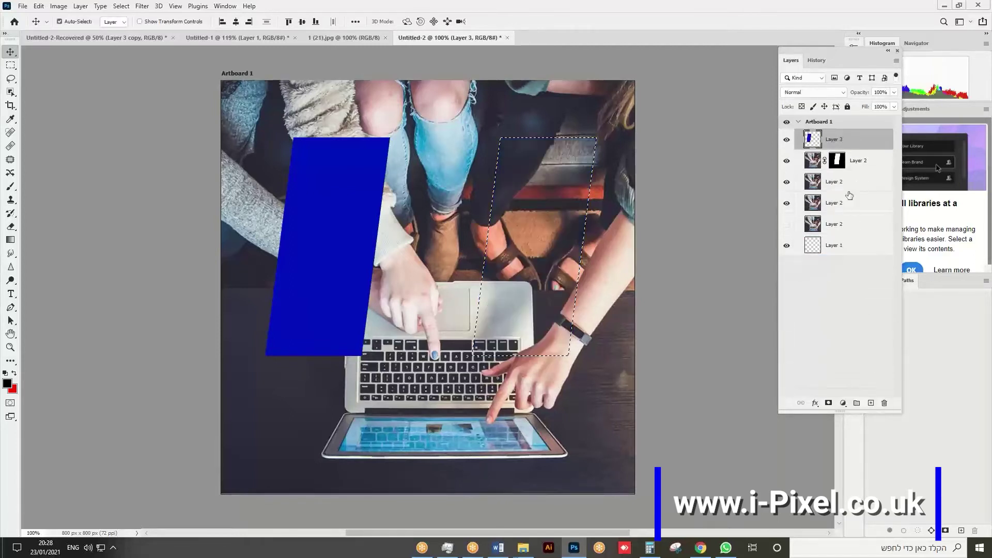
pyautogui.click(845, 186)
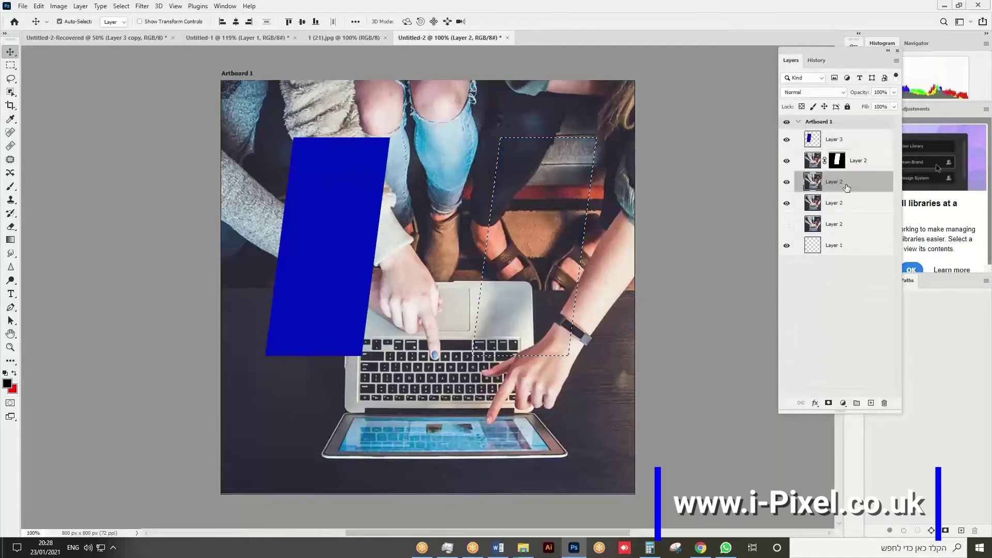
pyautogui.click(829, 403)
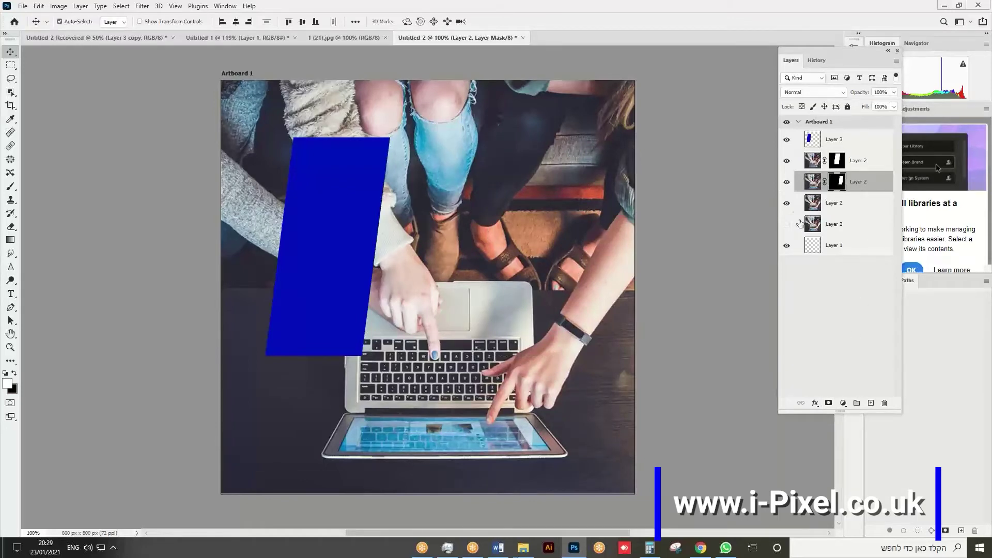
# - Mask the third photo copy to the left blue panel, undoing an accidental vector mask
pyautogui.press('ctrl')
pyautogui.keyDown('ctrl'); pyautogui.click(813, 140); pyautogui.keyUp('ctrl')
pyautogui.moveTo(864, 143); pyautogui.dragTo(886, 405)
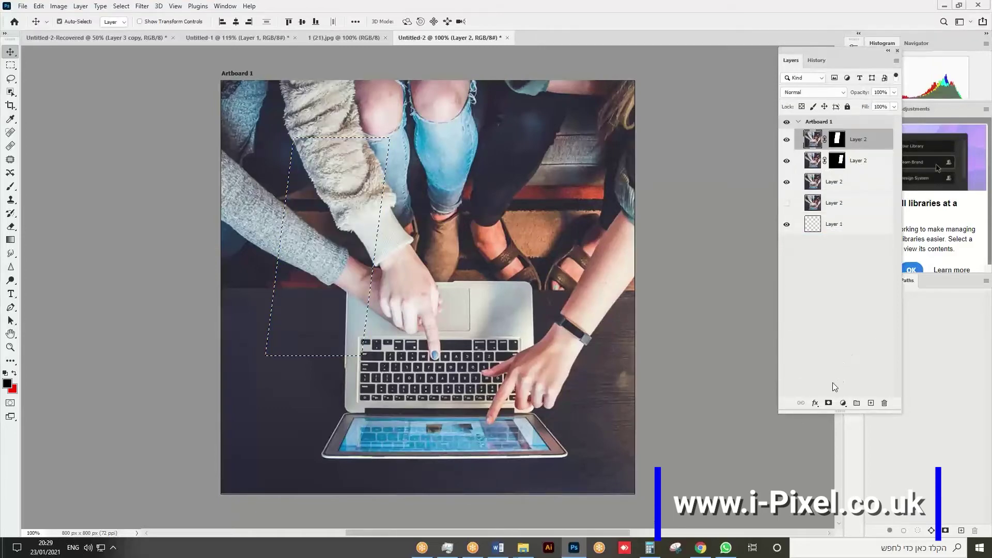
pyautogui.click(828, 402)
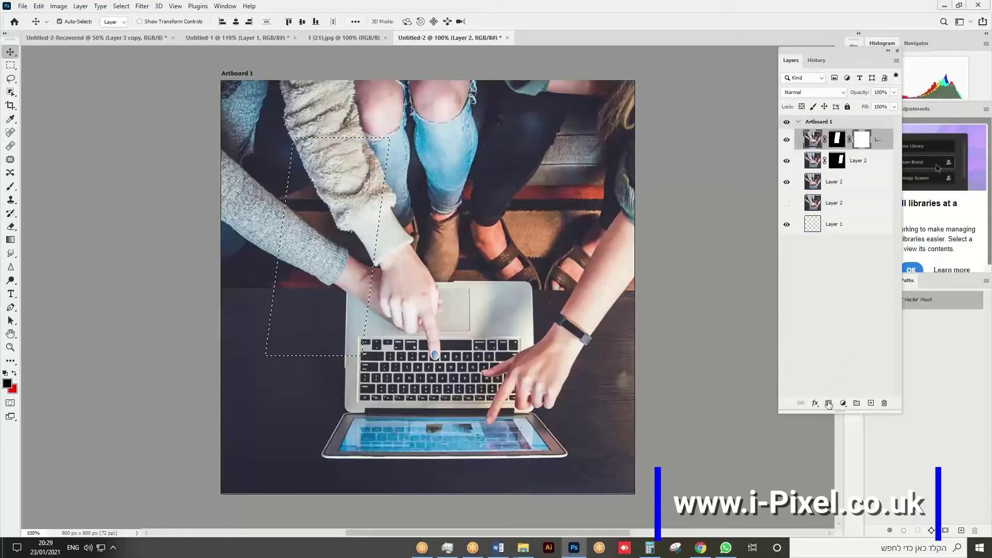
pyautogui.hotkey('ctrl', 'z')
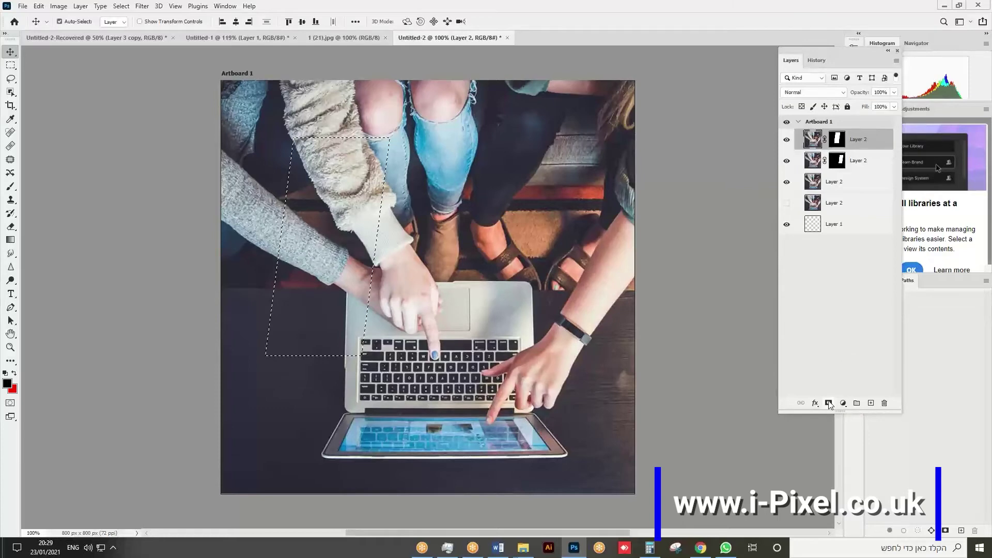
pyautogui.click(833, 184)
pyautogui.click(829, 403)
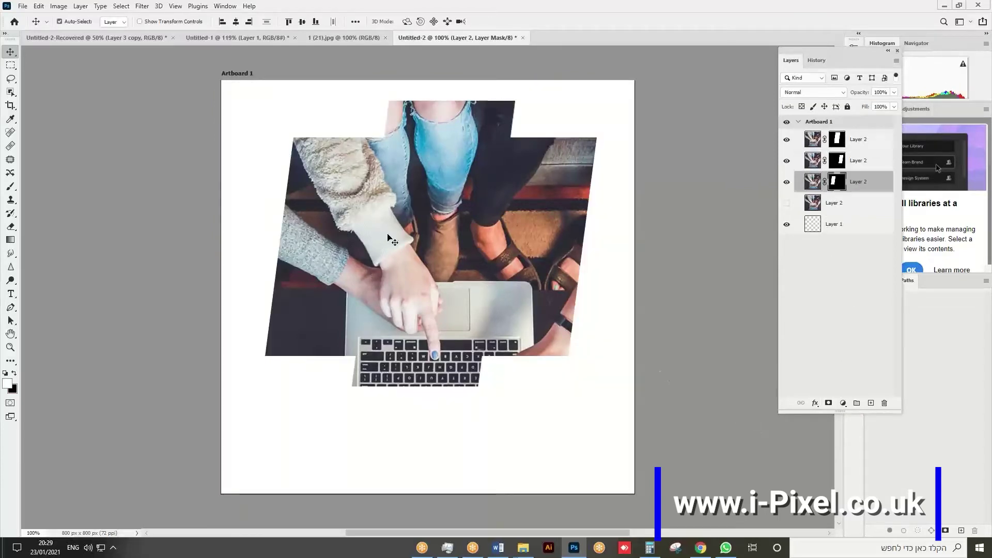
pyautogui.click(870, 141)
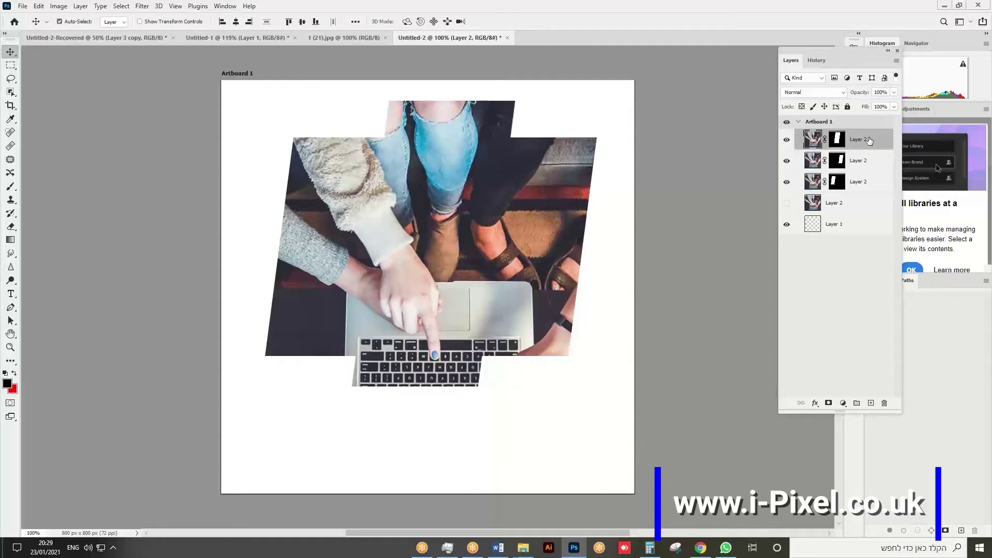
pyautogui.click(815, 403)
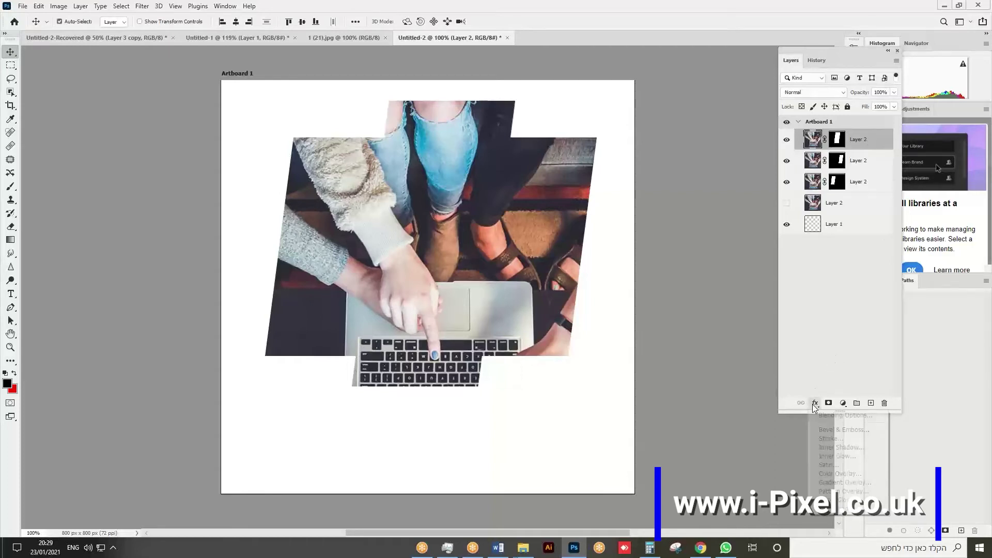
# - Apply a Drop Shadow to the top Layer 2 panel with 21% spread and 18 px size
pyautogui.click(829, 509)
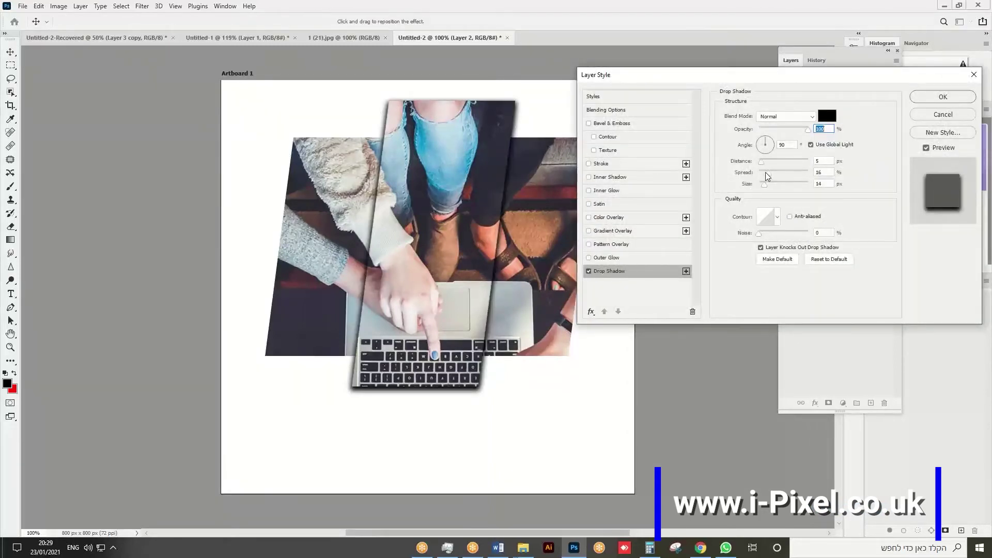
pyautogui.click(769, 172)
pyautogui.moveTo(764, 184)
pyautogui.mouseDown()
pyautogui.moveTo(790, 193)
pyautogui.moveTo(766, 190)
pyautogui.mouseUp()
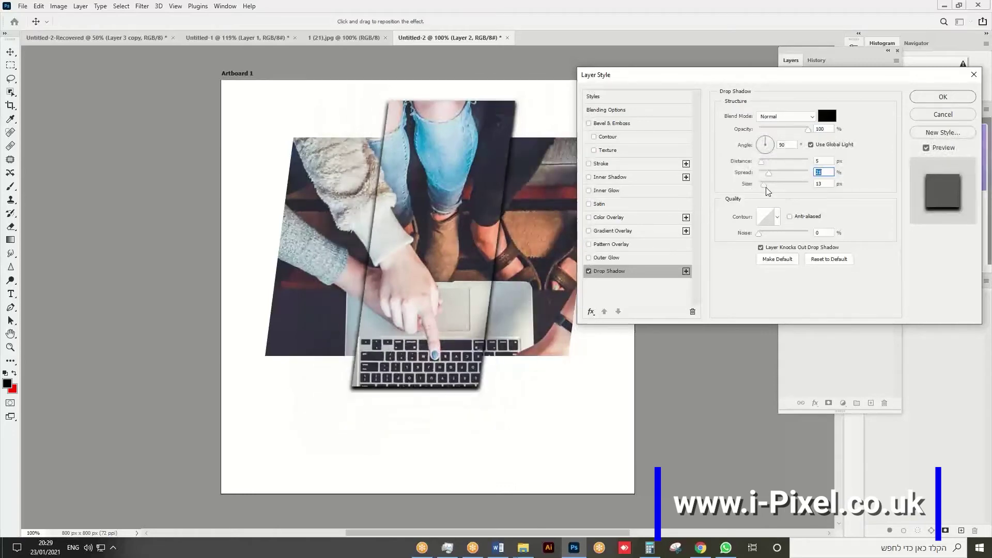
pyautogui.click(765, 185)
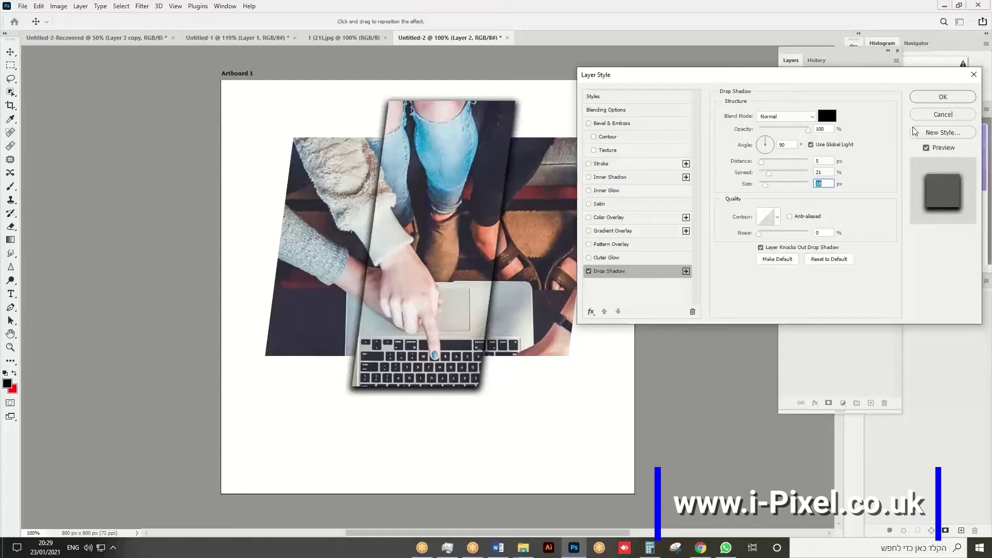
pyautogui.click(937, 98)
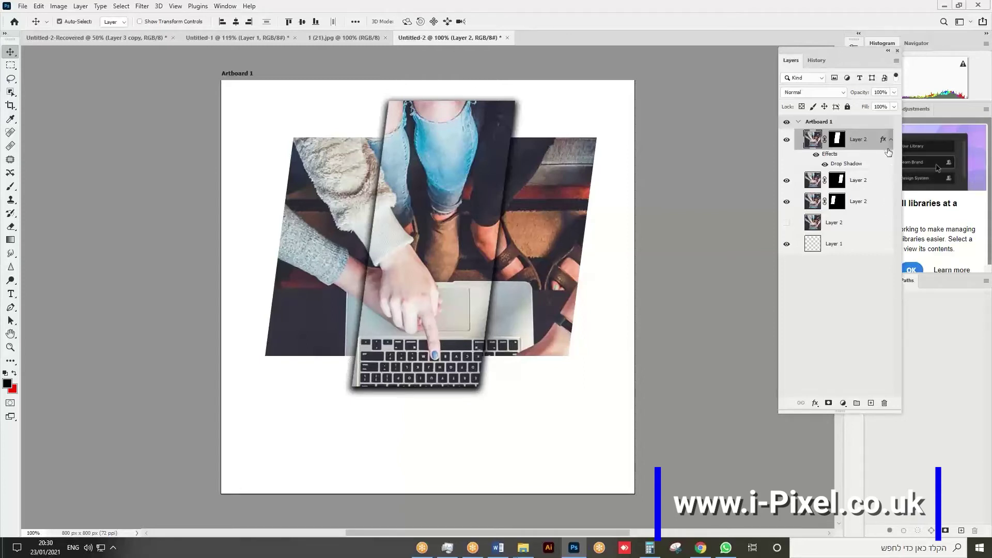
# - Alt-drag the drop shadow effect onto the other two masked photo layers
pyautogui.moveTo(883, 141); pyautogui.dragTo(884, 226)
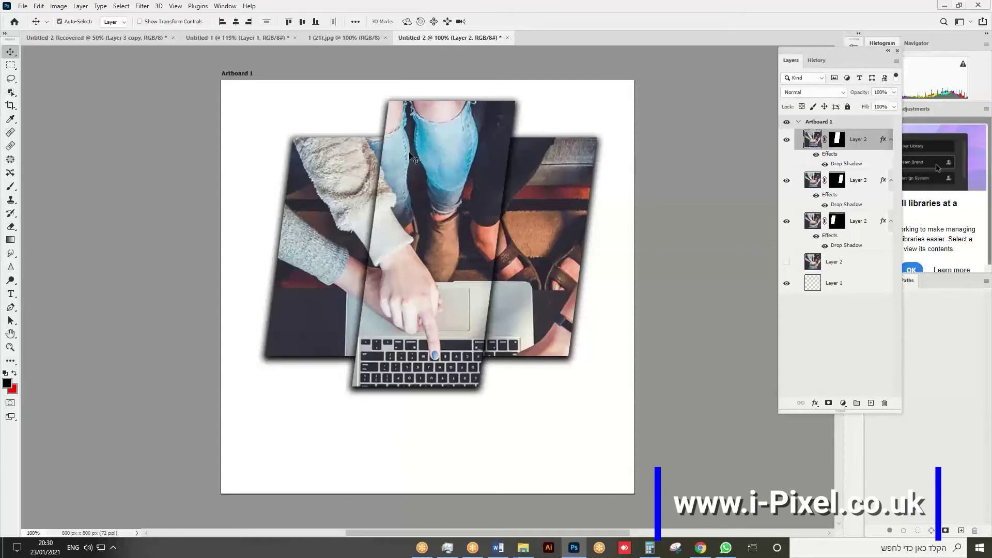
pyautogui.moveTo(858, 146); pyautogui.dragTo(858, 249)
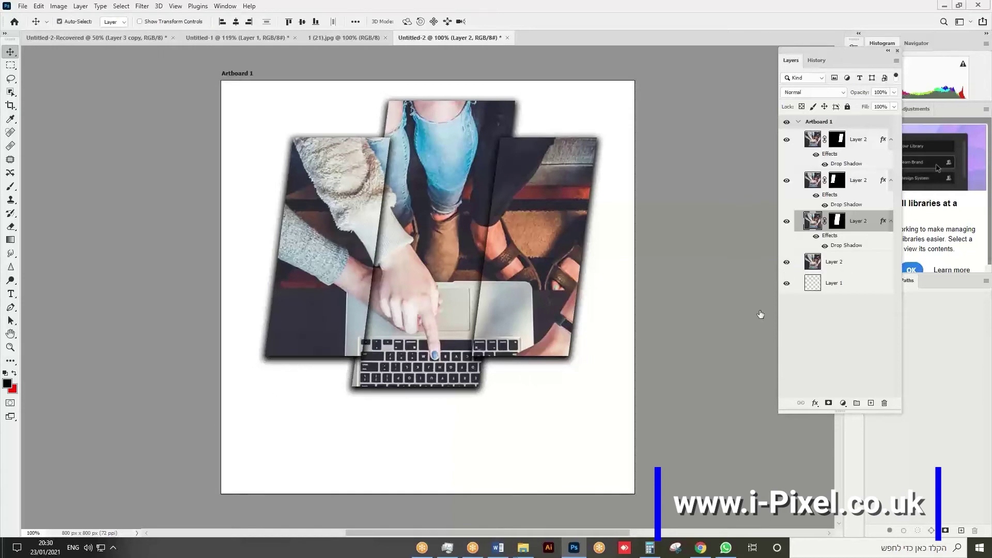
# - Unhide the full background photo layer and lower its opacity to 40%
pyautogui.click(786, 262)
pyautogui.click(847, 260)
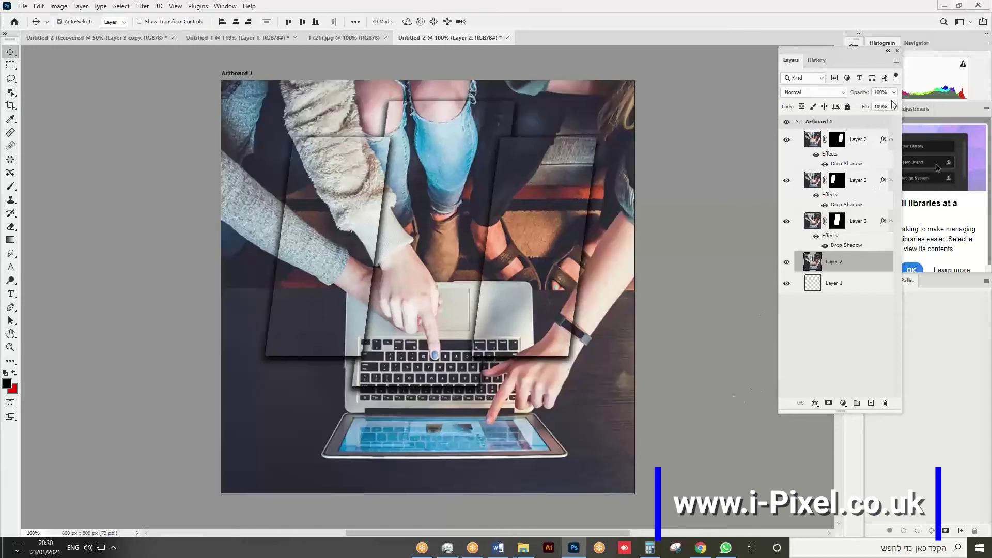
pyautogui.click(893, 92)
pyautogui.moveTo(878, 105); pyautogui.dragTo(867, 105)
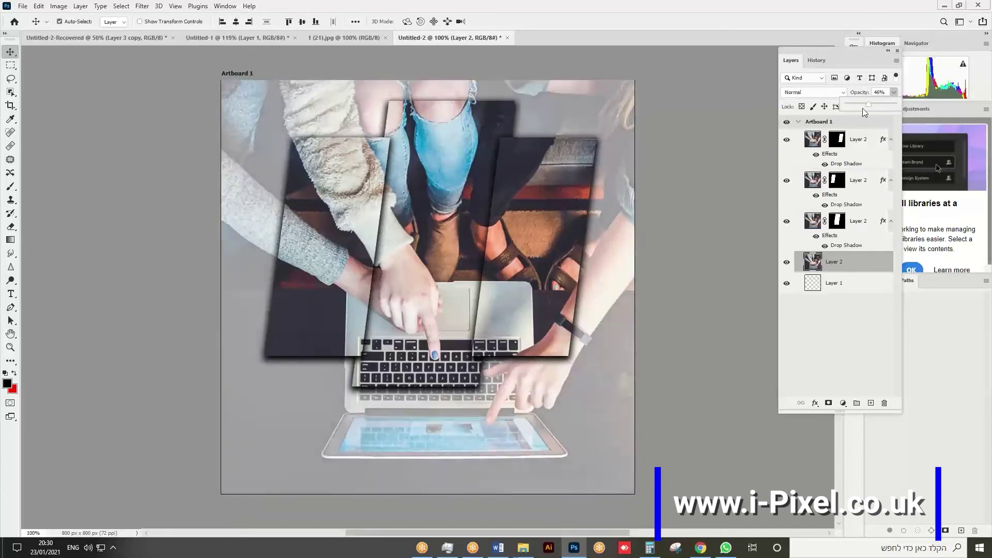
pyautogui.click(331, 37)
pyautogui.click(218, 36)
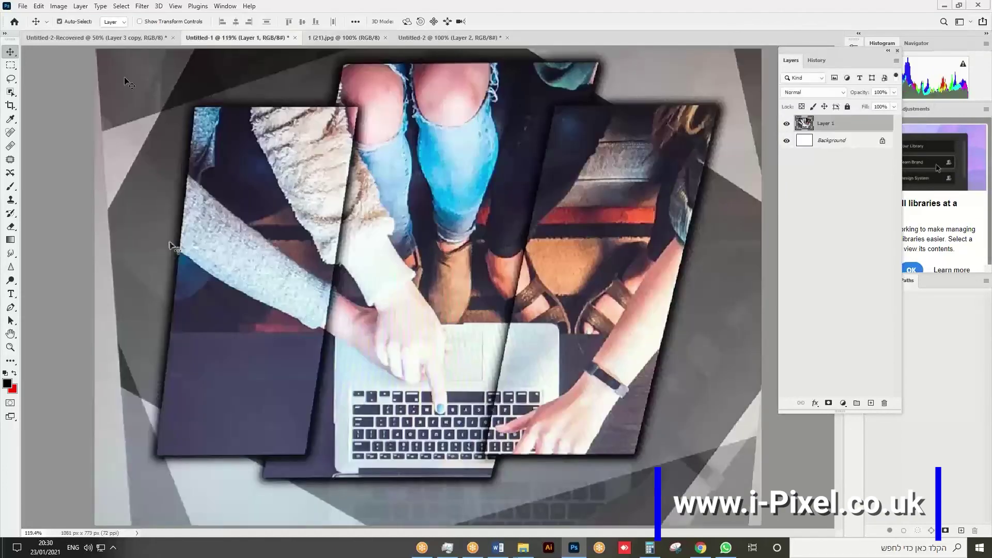
pyautogui.click(439, 40)
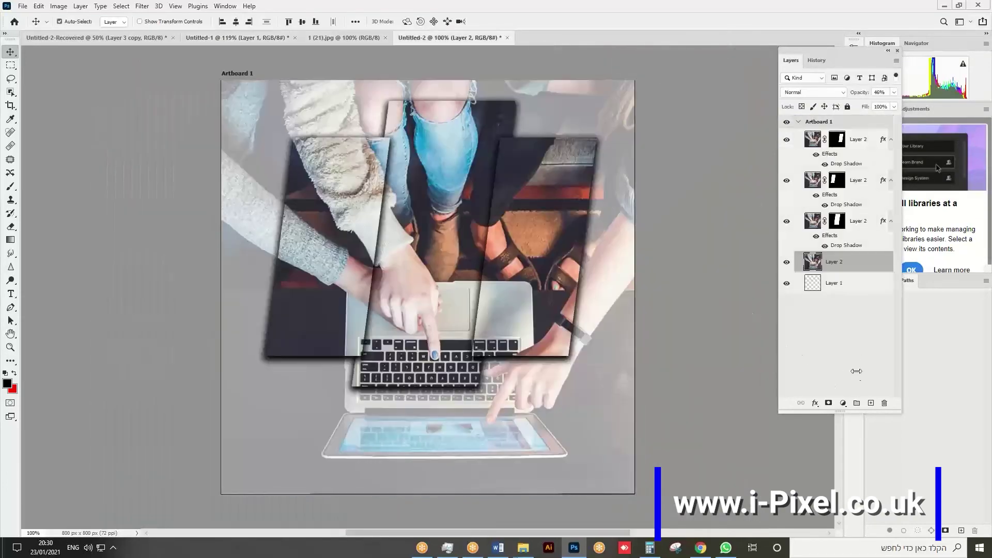
# - Add Layer 3, fill it with solid black, and set its blend mode to Overlay
pyautogui.click(870, 403)
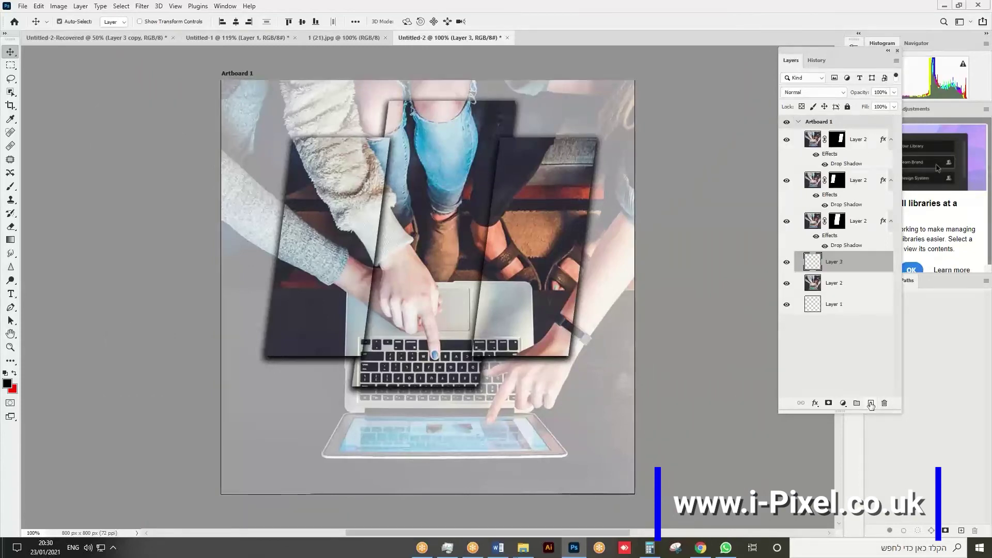
pyautogui.hotkey('shift', 'F5')
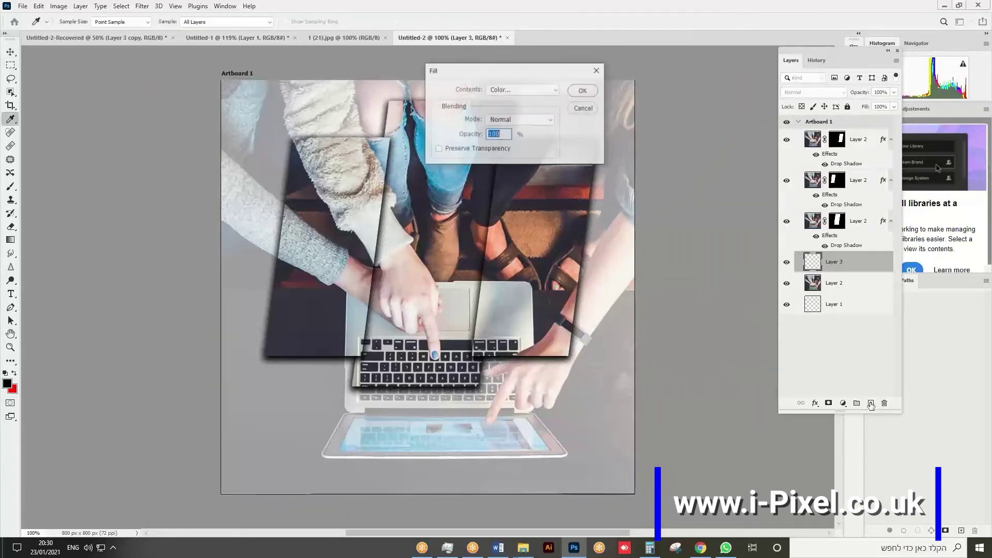
pyautogui.click(491, 94)
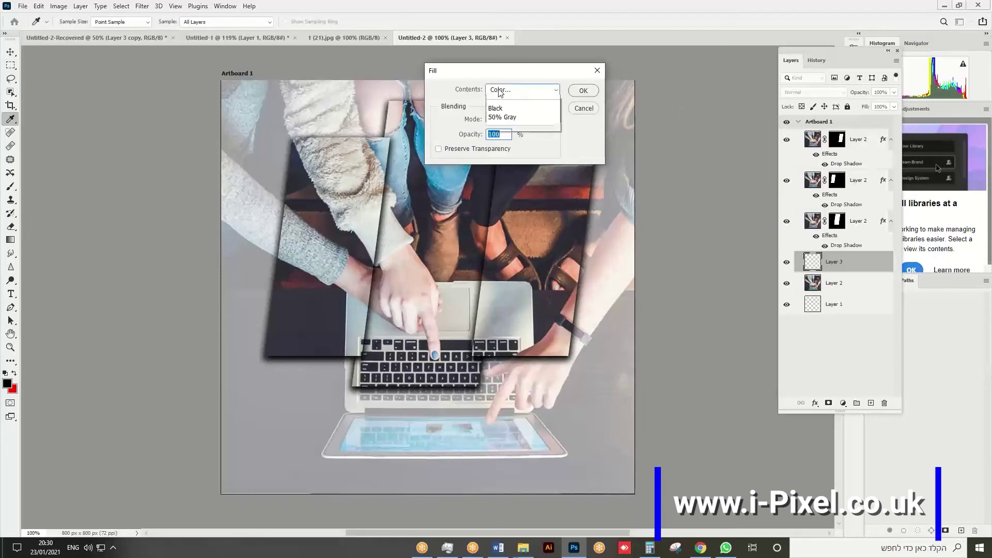
pyautogui.click(496, 171)
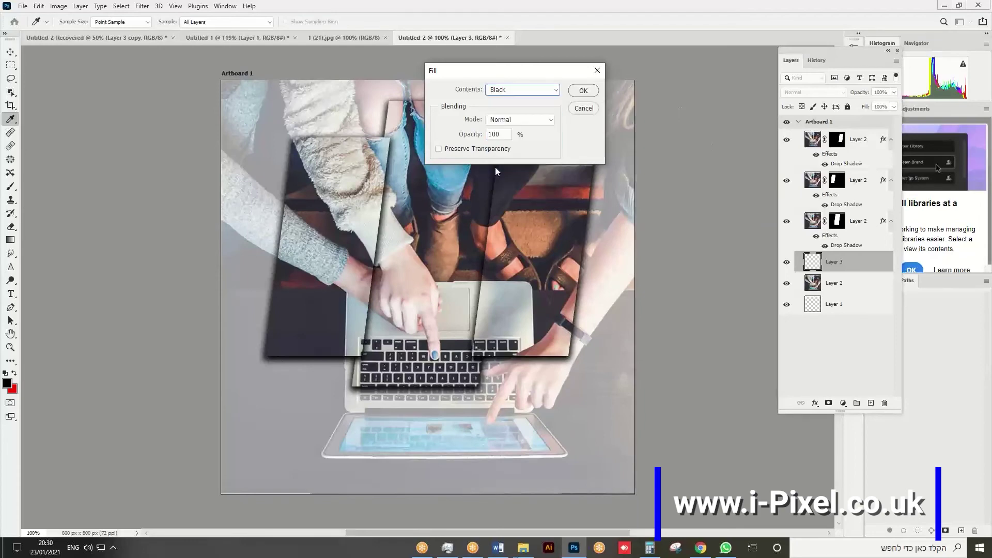
pyautogui.click(583, 90)
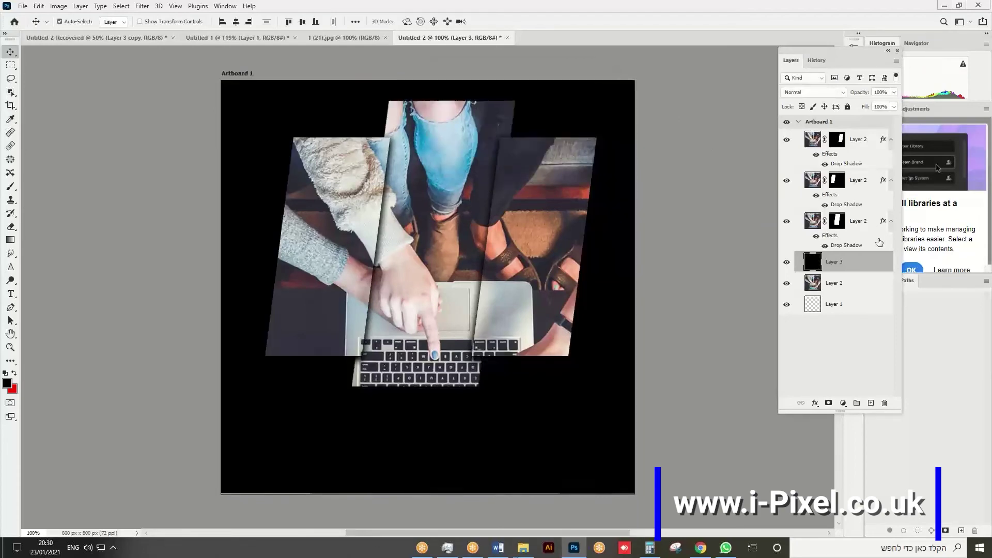
pyautogui.click(814, 94)
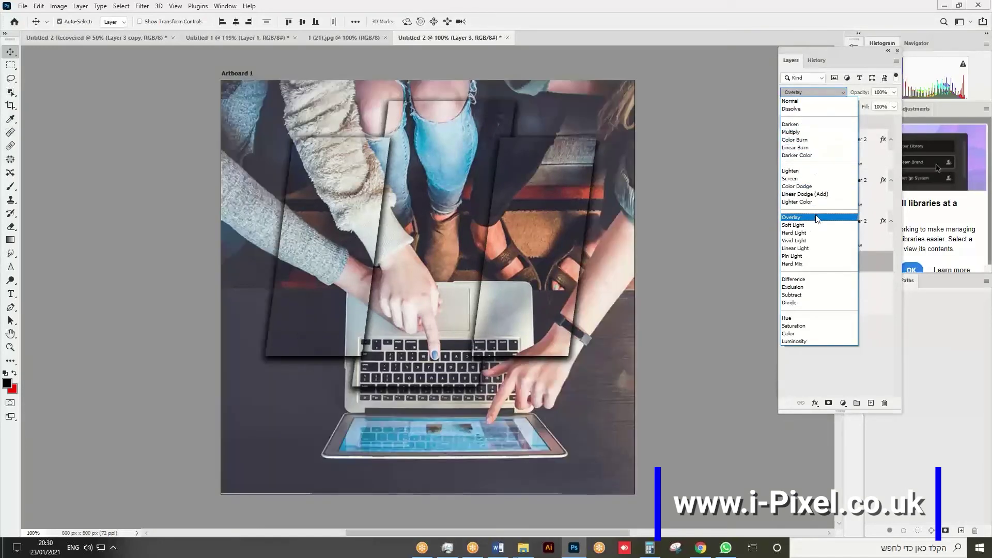
pyautogui.click(816, 217)
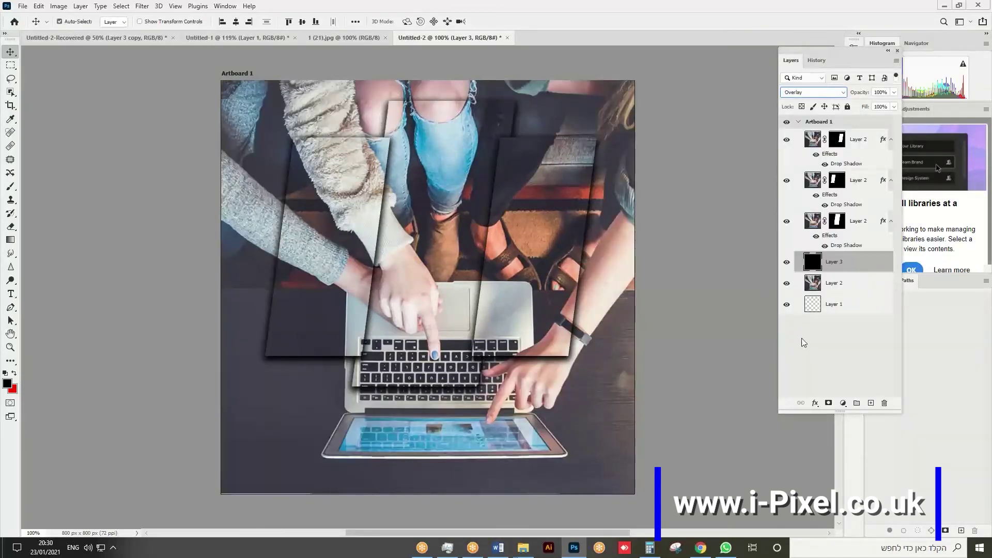
# - Add Layer 4 filled with white at 49% opacity
pyautogui.click(870, 403)
pyautogui.press('i')
pyautogui.hotkey('shift', 'F5')
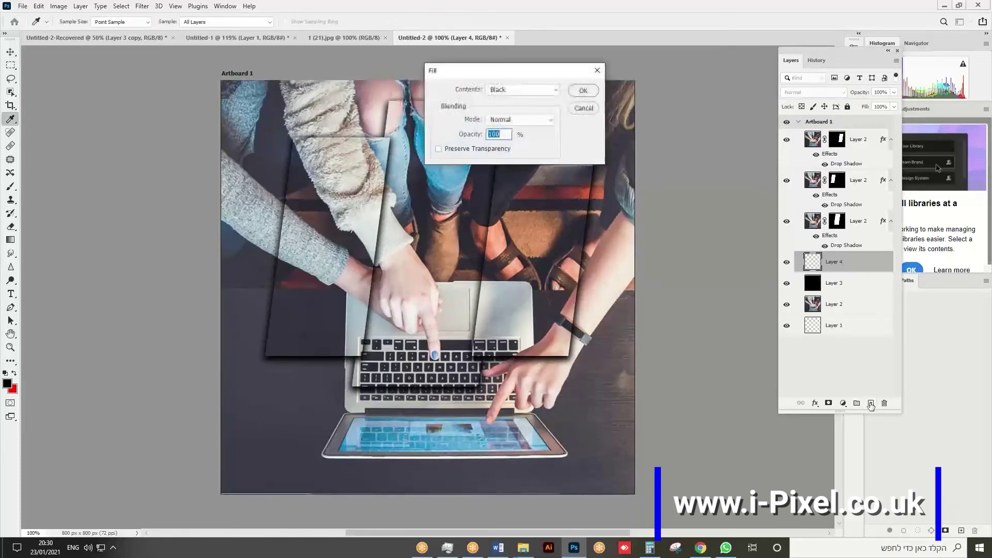
pyautogui.click(528, 89)
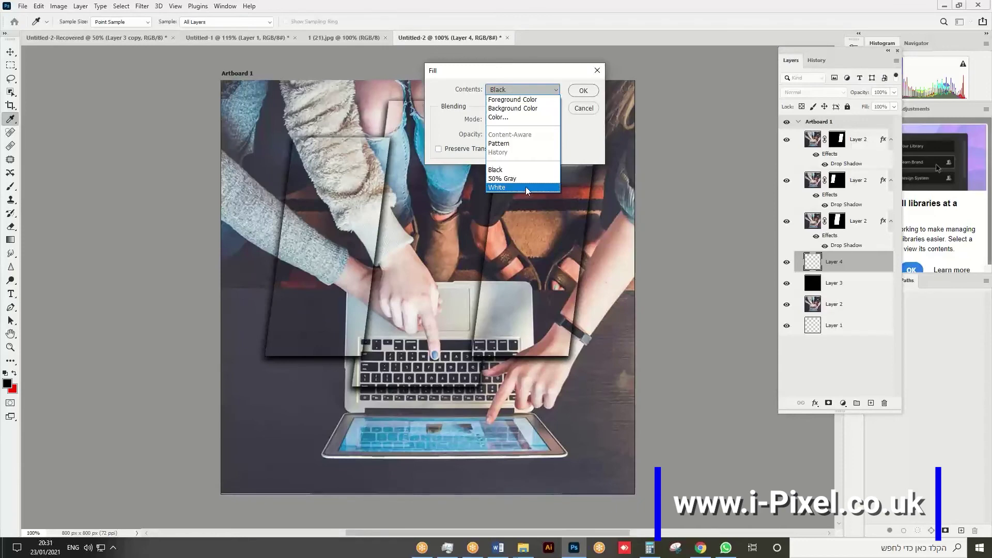
pyautogui.click(525, 187)
pyautogui.click(579, 93)
pyautogui.press('v')
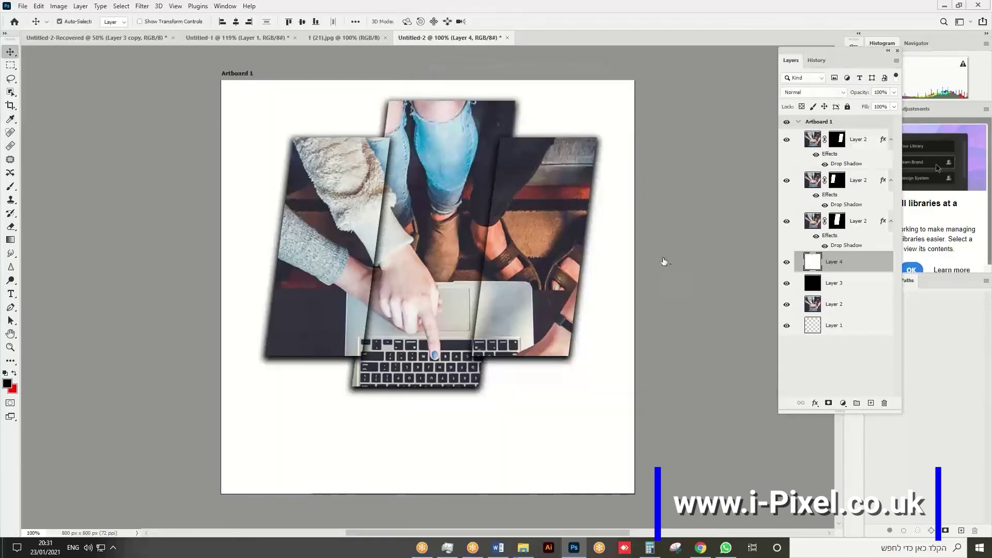
pyautogui.click(893, 93)
pyautogui.moveTo(878, 105); pyautogui.dragTo(870, 103)
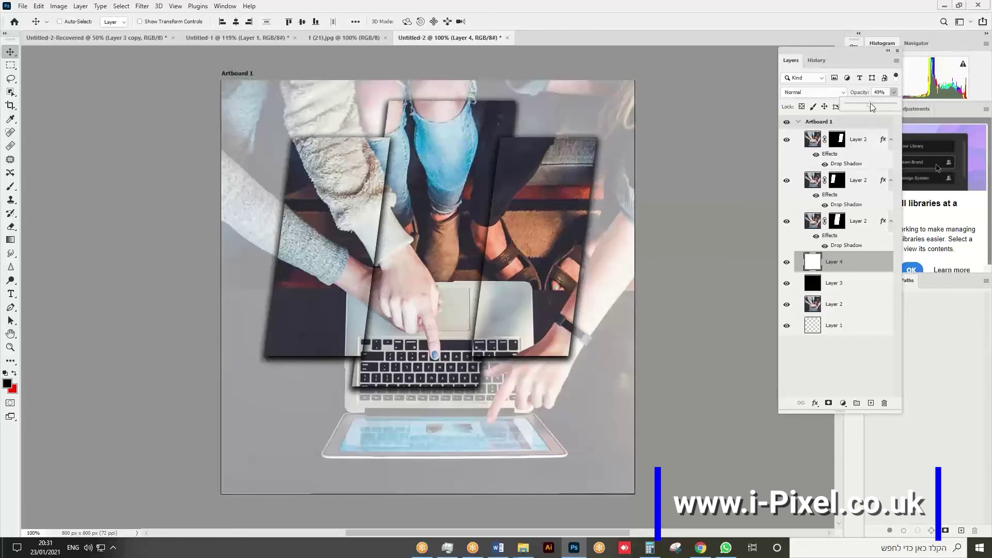
# - Rotate the white Layer 4 about 30.55° counterclockwise
pyautogui.hotkey('ctrl', 't')
pyautogui.moveTo(426, 55); pyautogui.dragTo(303, 81)
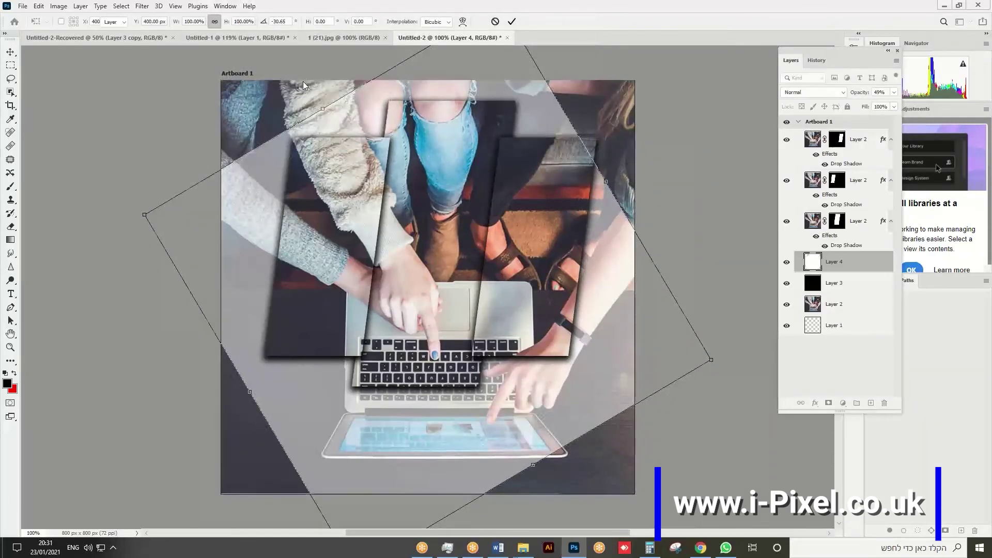
pyautogui.press('Return')
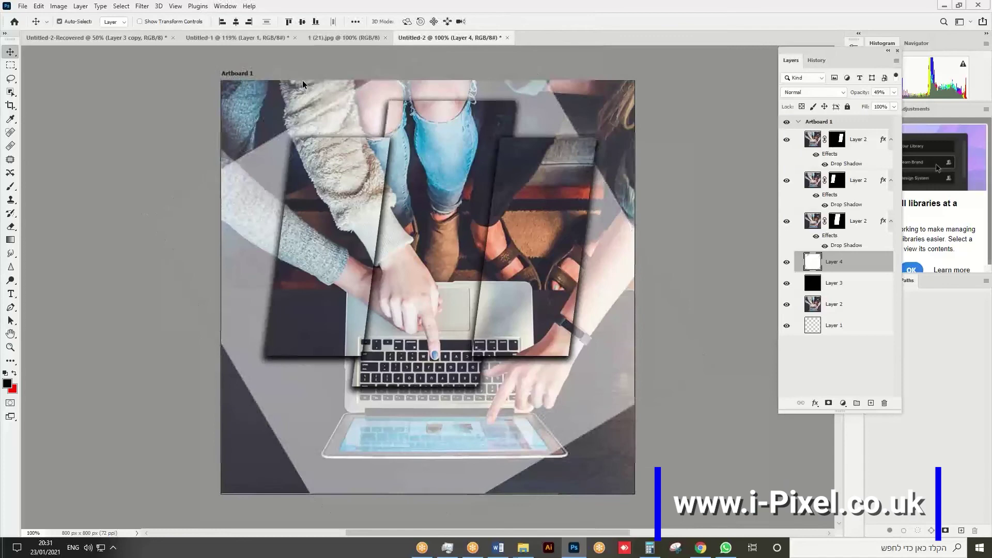
# - Add Layer 5 filled with black at 60% opacity
pyautogui.click(867, 403)
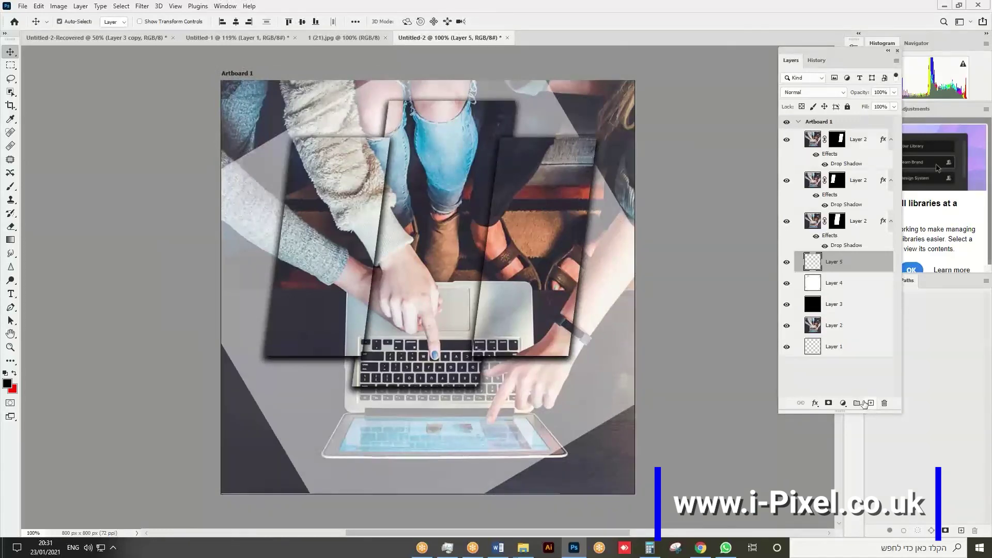
pyautogui.click(44, 7)
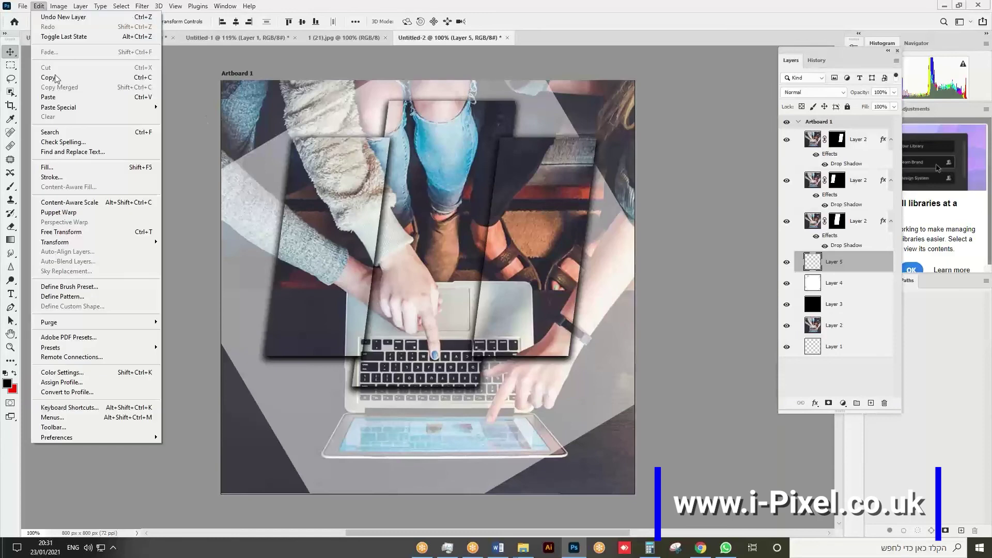
pyautogui.click(874, 264)
pyautogui.hotkey('shift', 'F5')
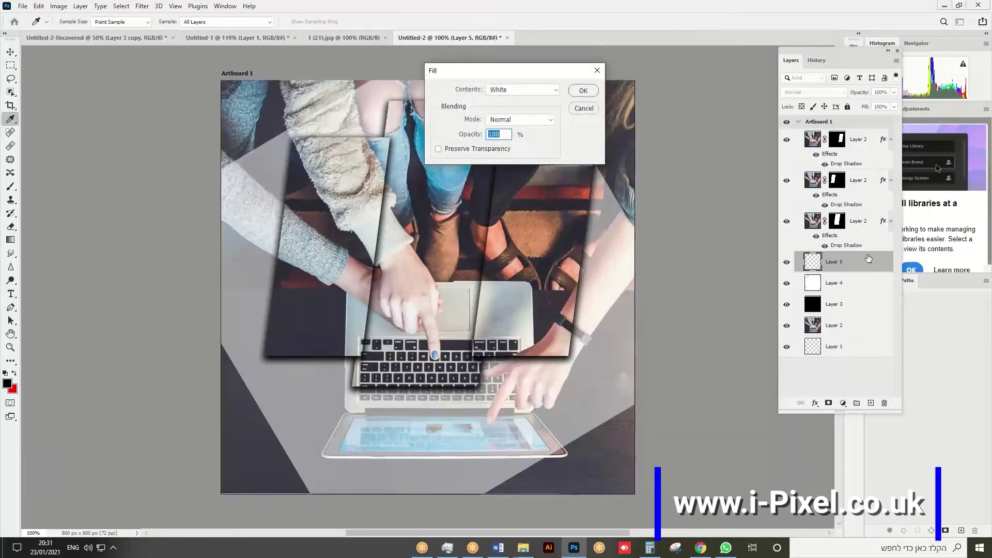
pyautogui.click(511, 90)
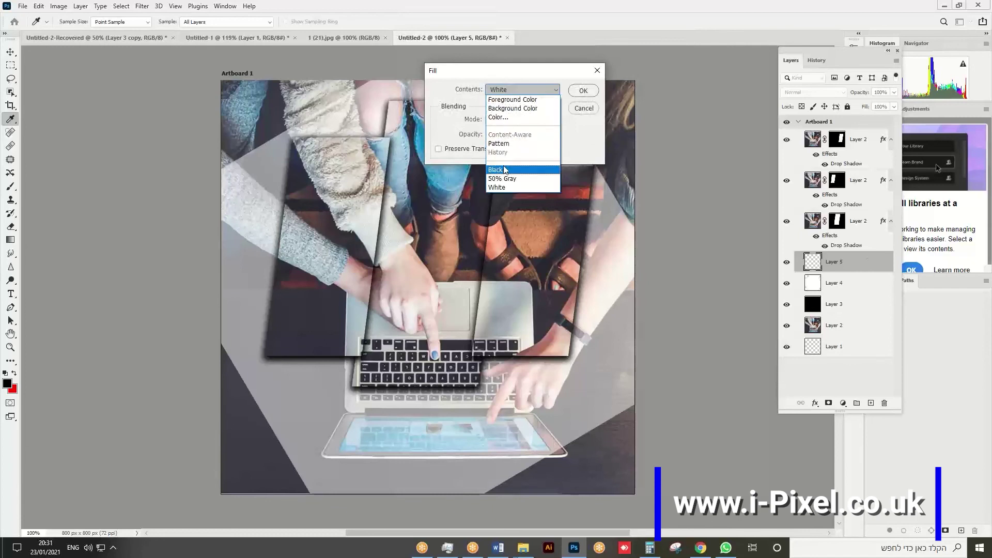
pyautogui.click(502, 168)
pyautogui.click(578, 89)
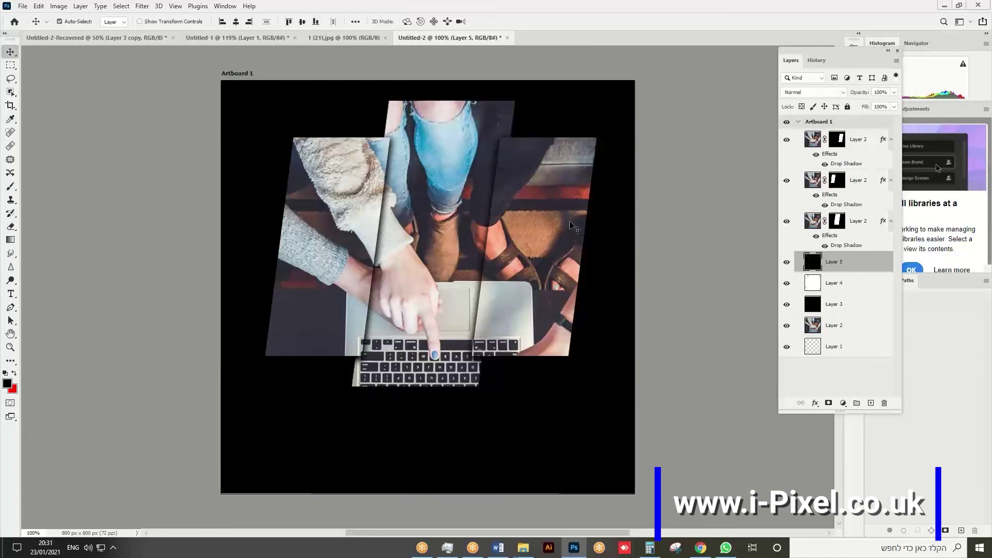
pyautogui.click(894, 92)
pyautogui.moveTo(884, 104); pyautogui.dragTo(872, 104)
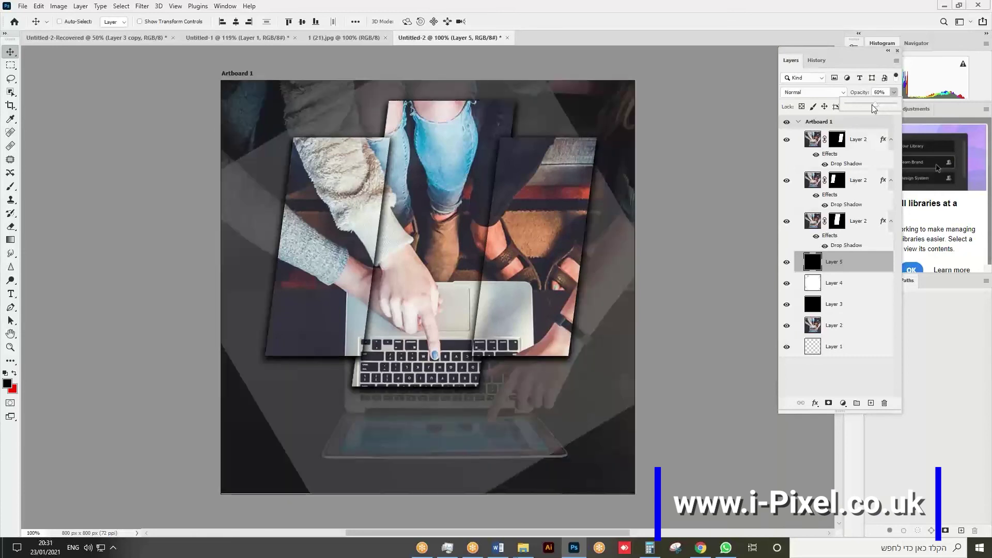
# - Rotate the black Layer 5 to about 24.27°, opposite to the white layer
pyautogui.hotkey('ctrl', 't')
pyautogui.moveTo(669, 252); pyautogui.dragTo(648, 353)
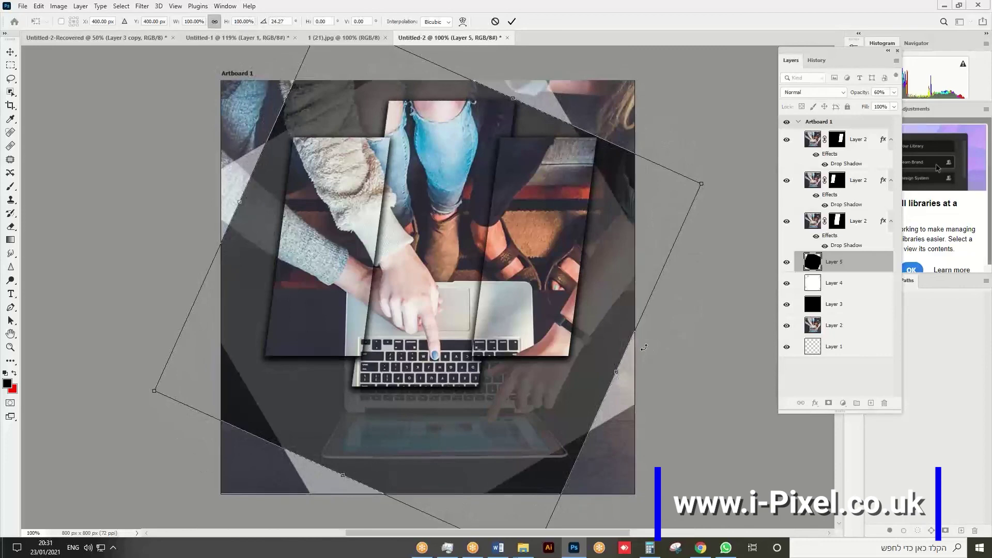
pyautogui.press('Return')
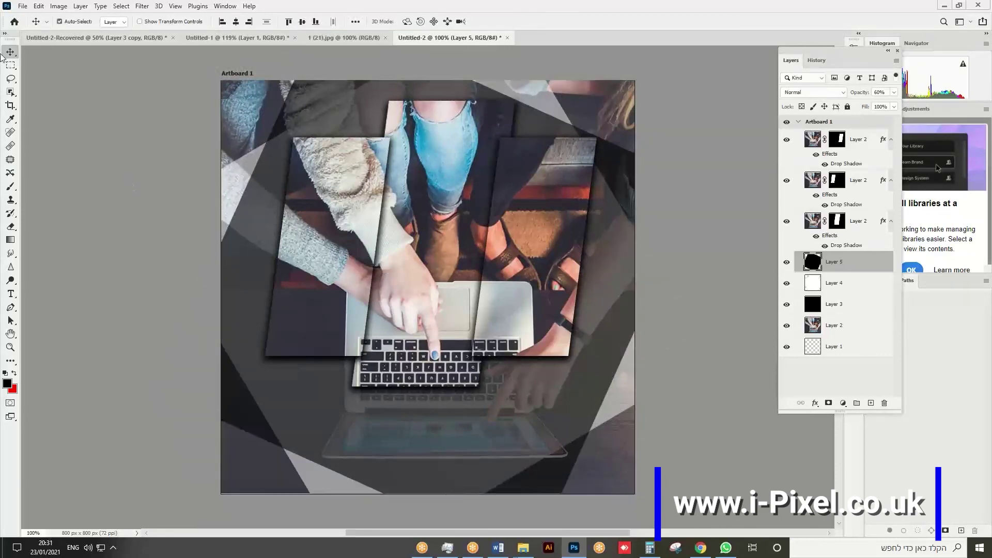
# - Select a roughly 668 × 593 px rectangle around the three panels and crop to it
pyautogui.click(10, 66)
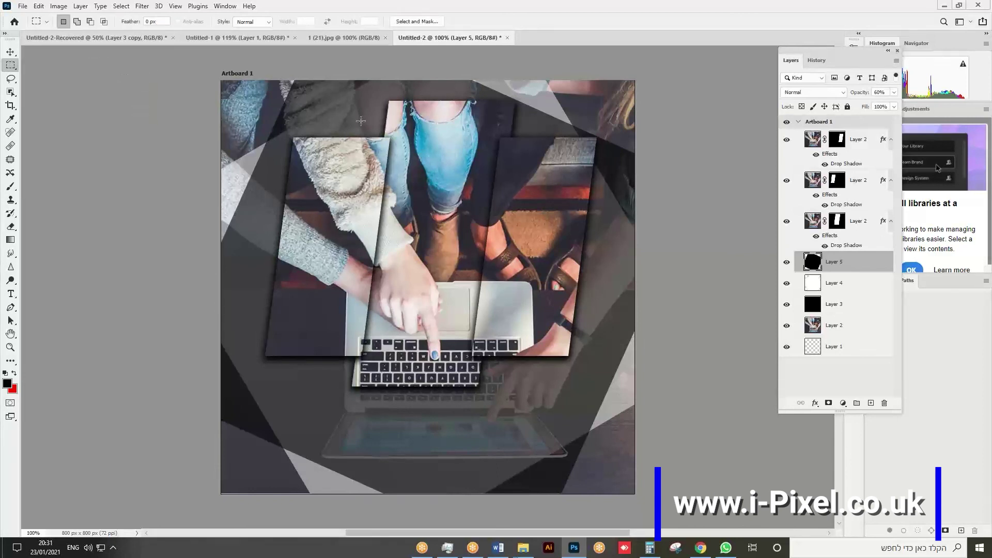
pyautogui.moveTo(263, 89); pyautogui.dragTo(607, 401)
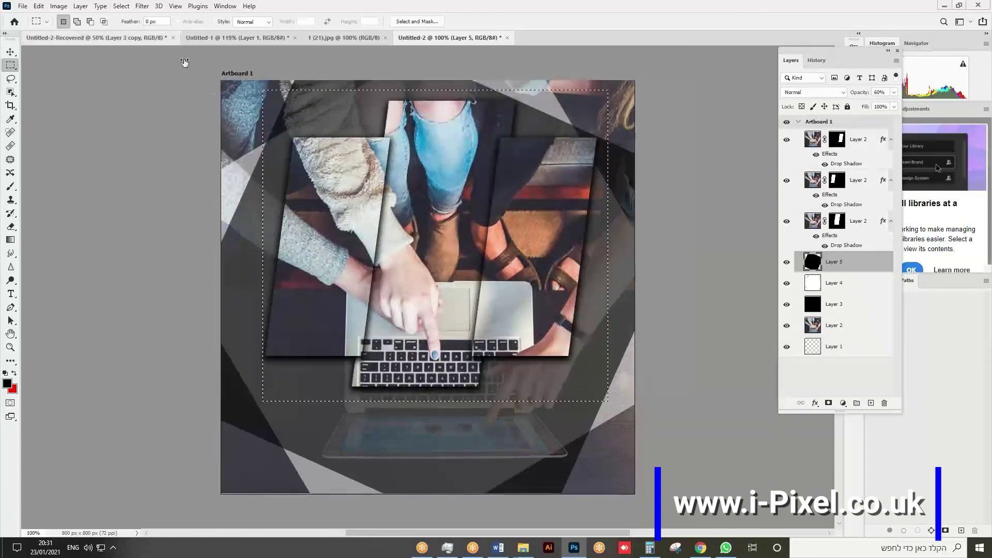
pyautogui.click(58, 6)
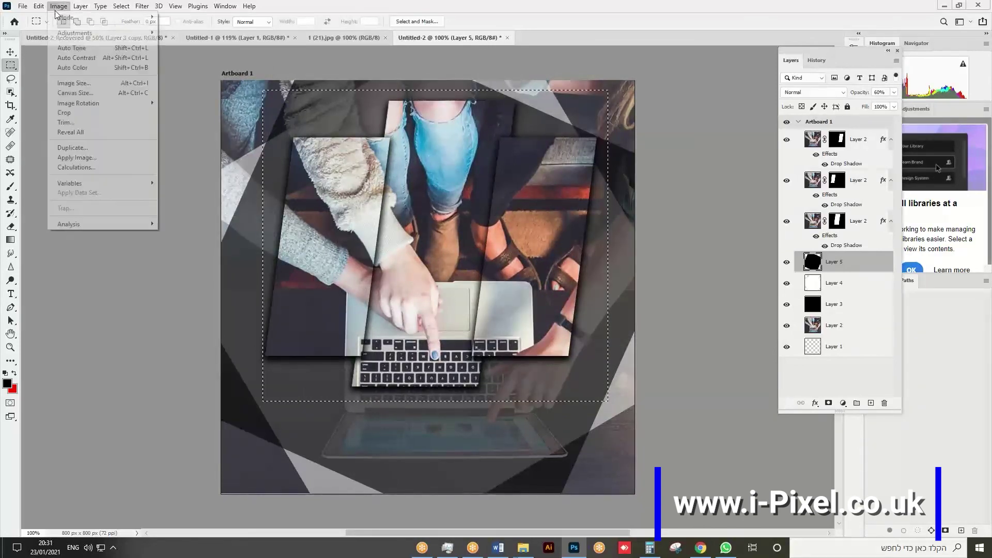
pyautogui.click(73, 114)
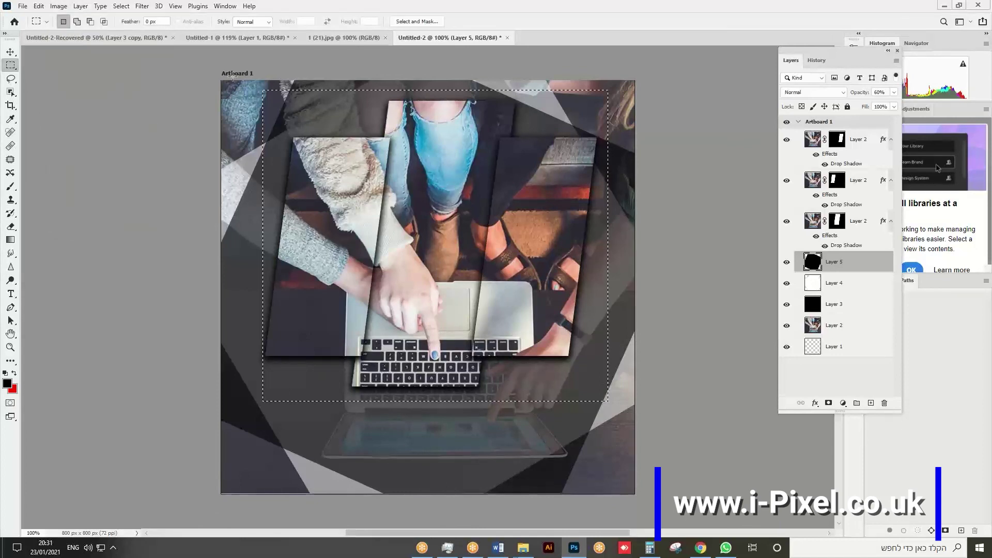